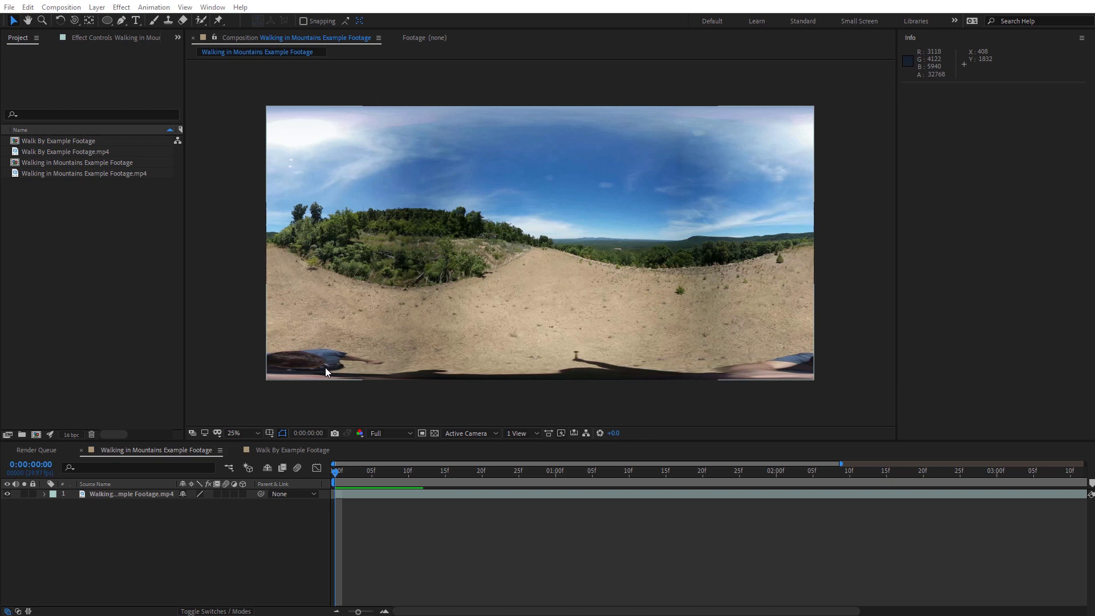
Scrub the Walking in Mountains footage through its first frames to 0:00:00:07.
drag(335, 470, 387, 472)
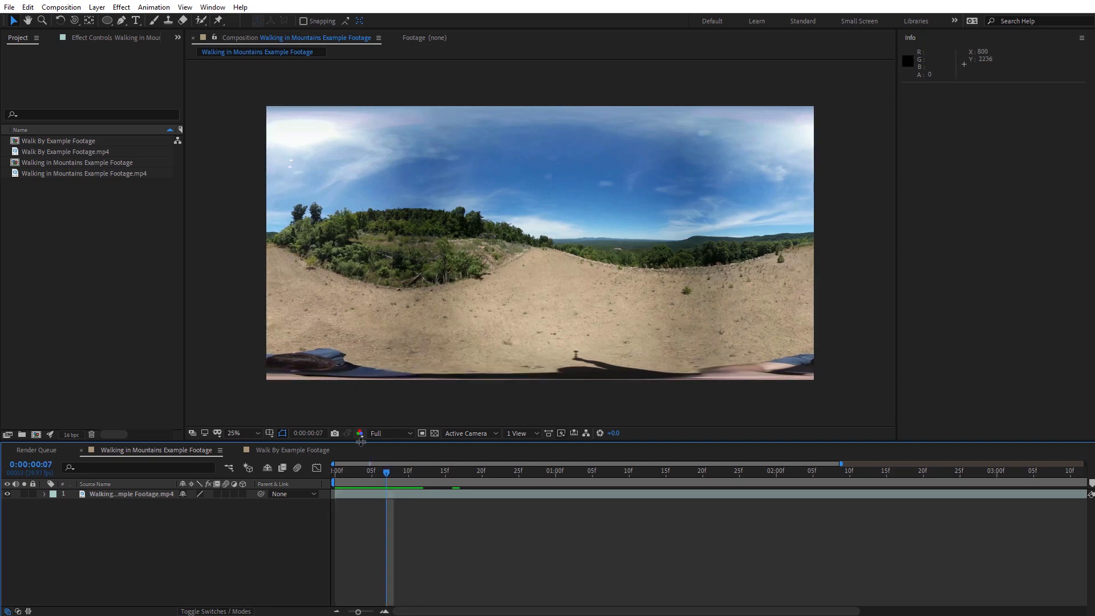
Switch to Walk By Example Footage and scrub through the person walking across the clearing.
click(279, 451)
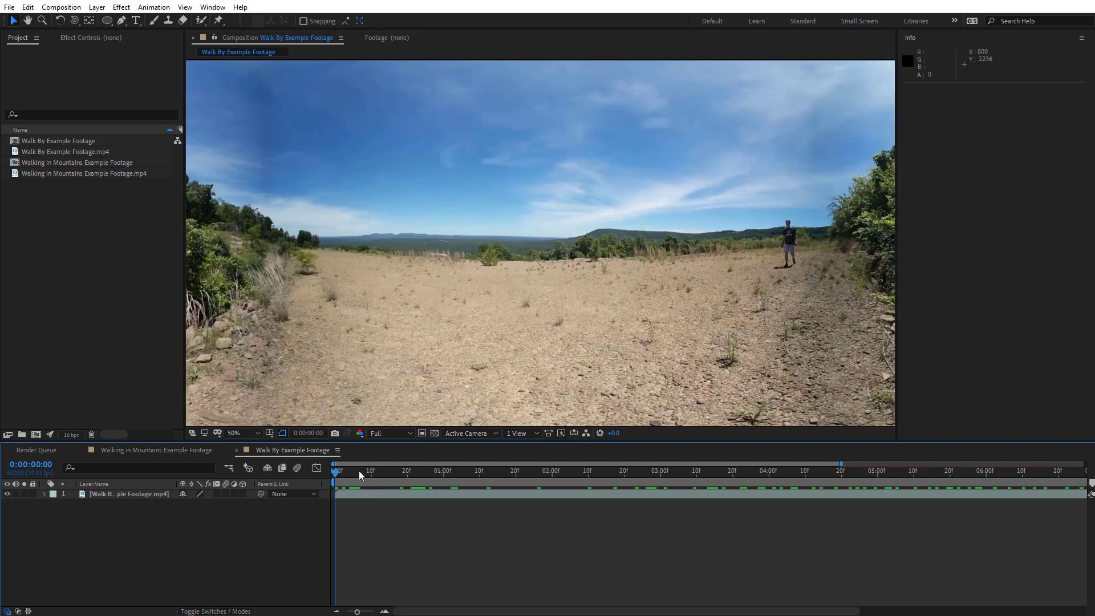
mouse_move(339, 472)
mouse_down()
mouse_move(655, 476)
mouse_move(335, 478)
mouse_up()
Open the VR Comp Editor.jsx and Content-Aware Fill panels, then return to Walking in Mountains.
click(217, 9)
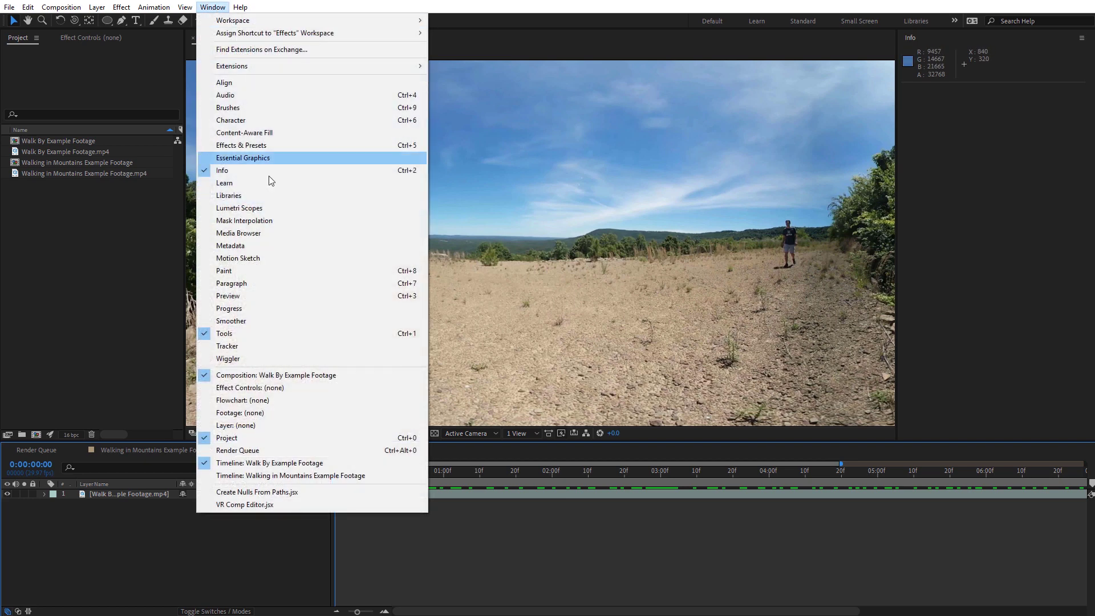
click(263, 504)
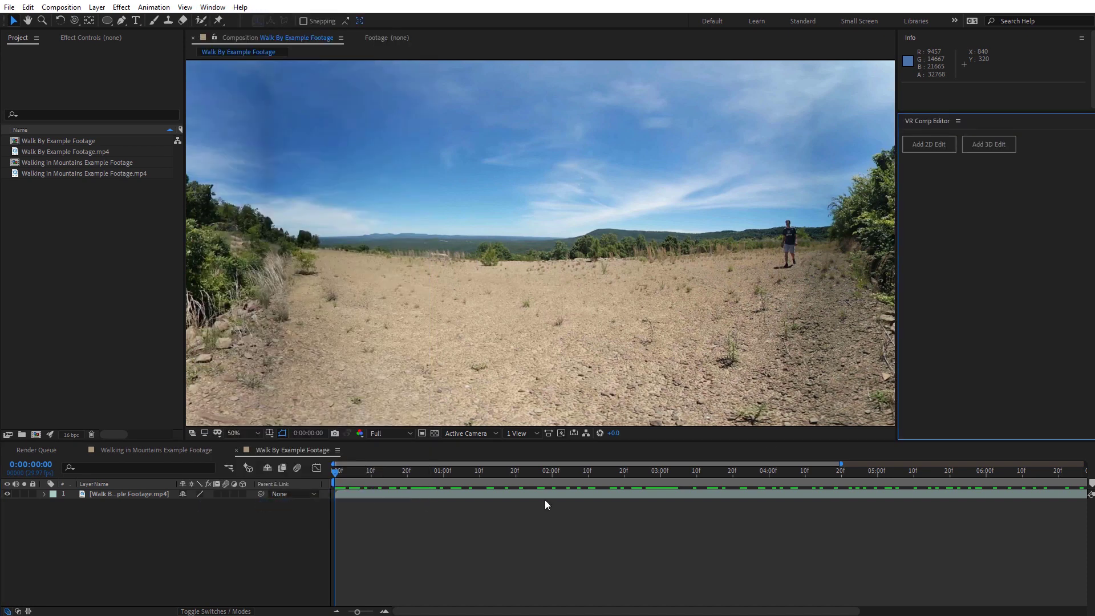
click(213, 7)
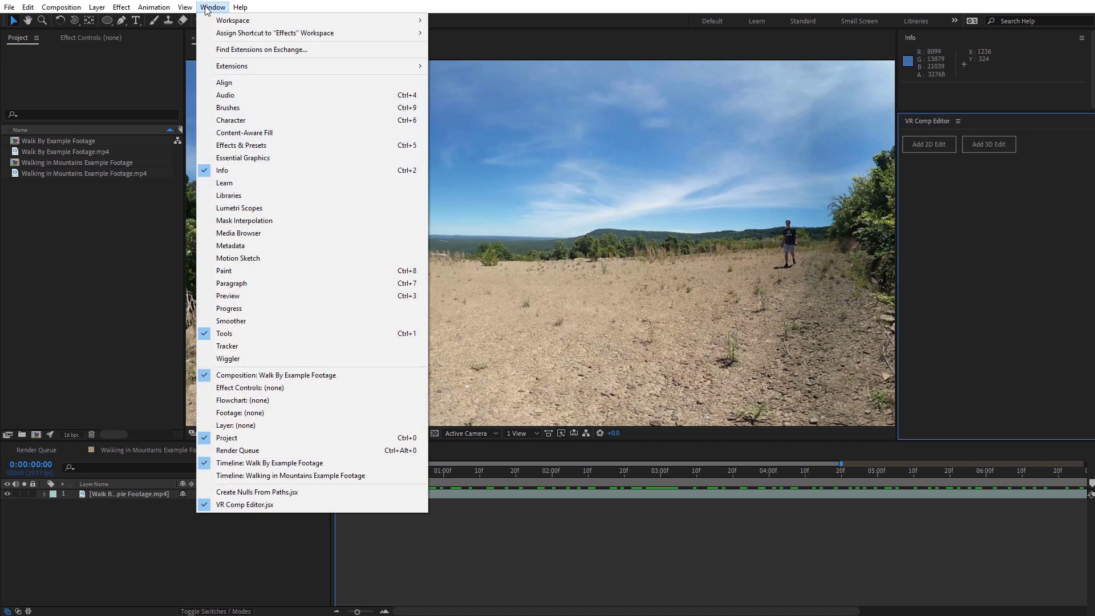
click(264, 134)
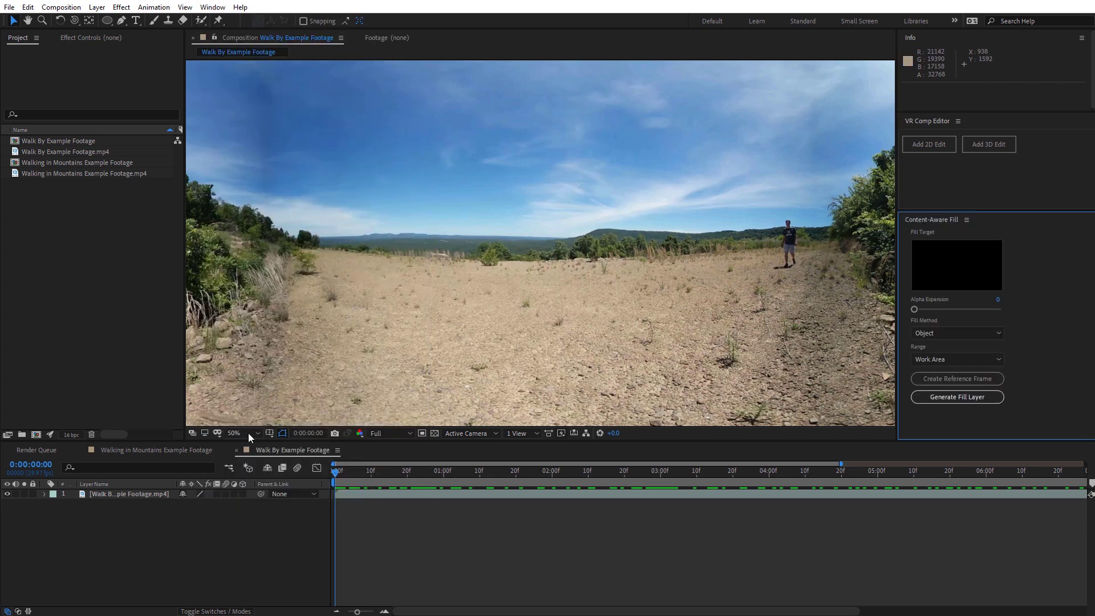
click(207, 450)
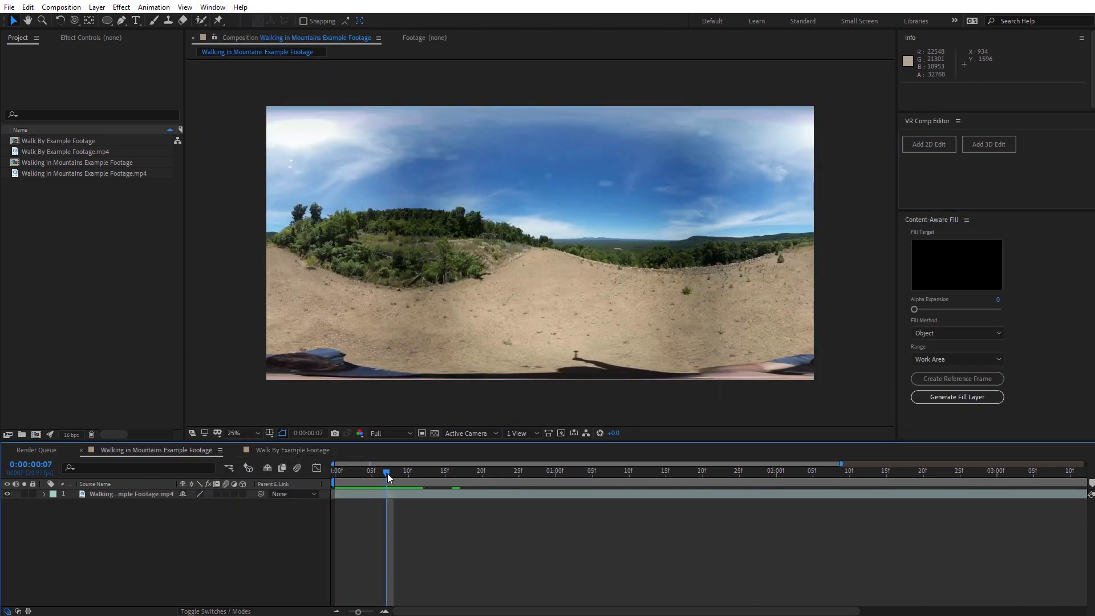
Create the VR2 Edit 1 2D edit from Walking in Mountains Example Footage at frame 0.
drag(387, 478, 336, 478)
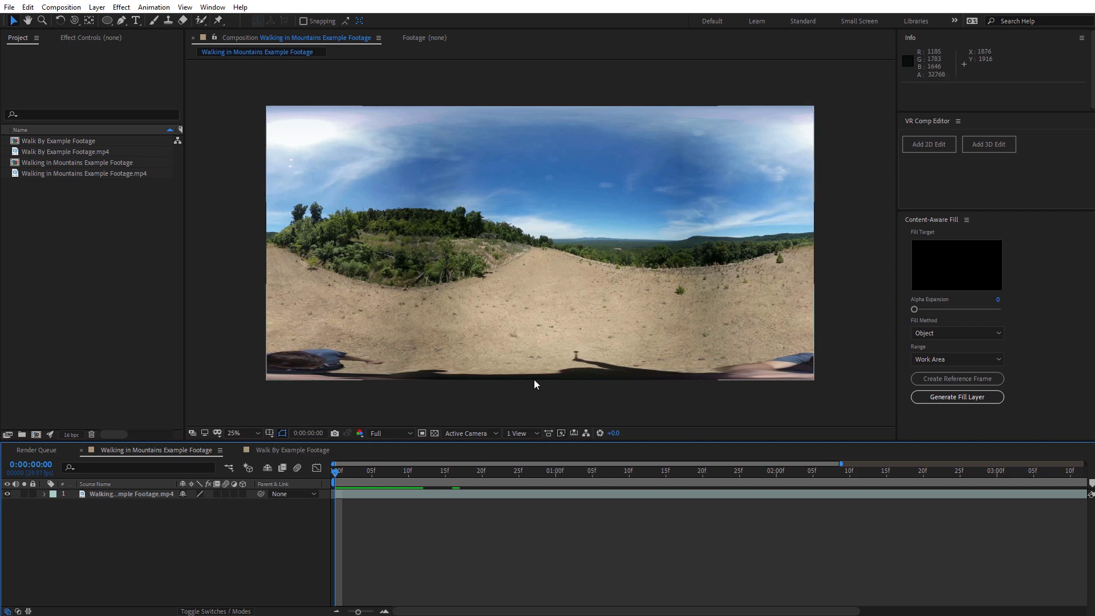
click(922, 146)
click(615, 230)
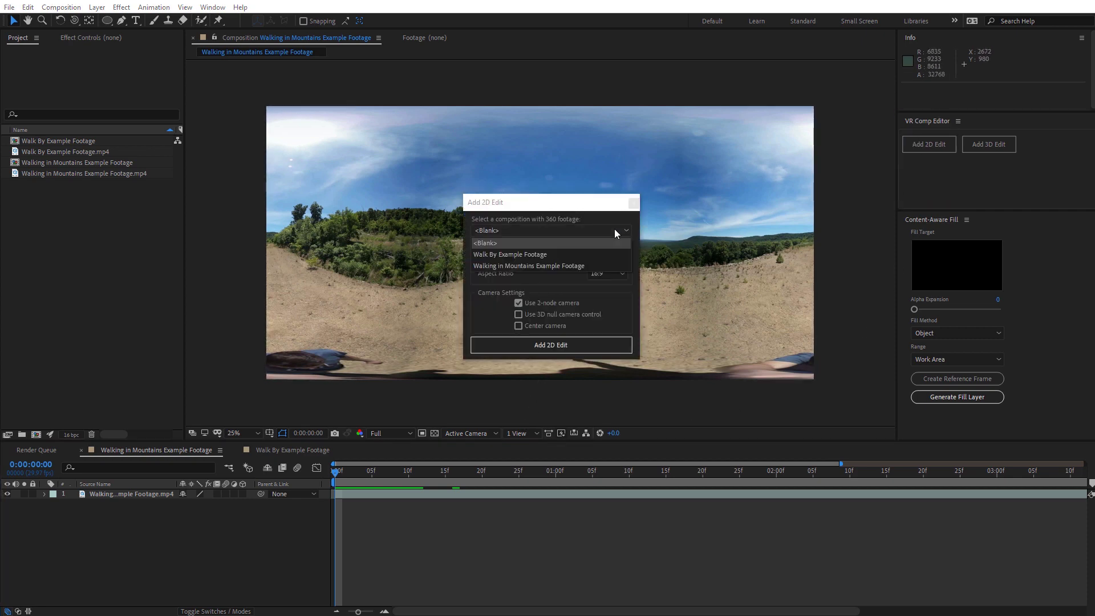
click(574, 264)
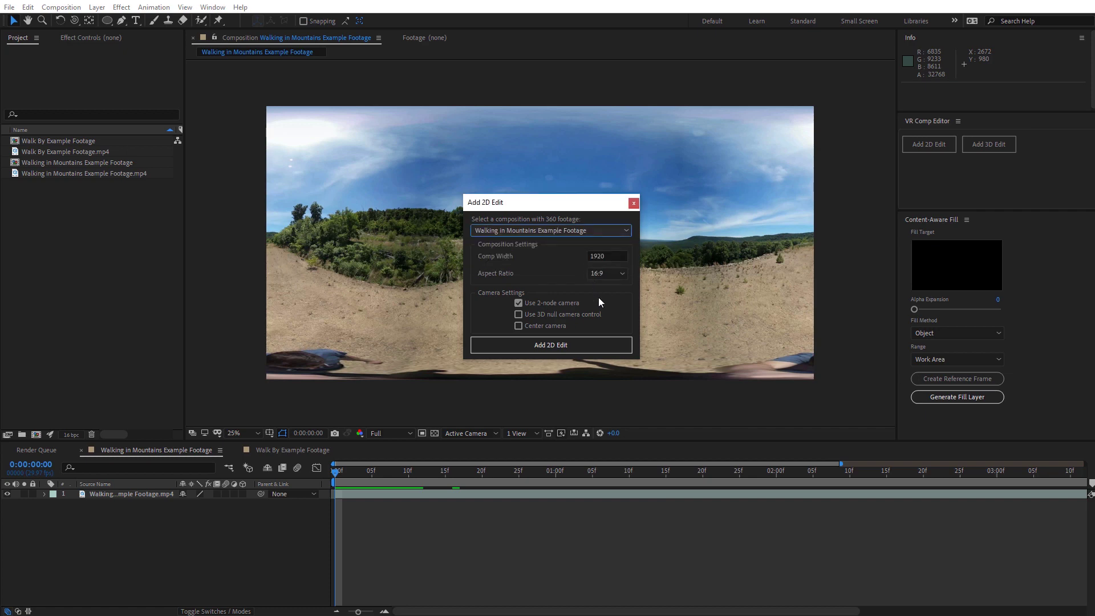
click(586, 341)
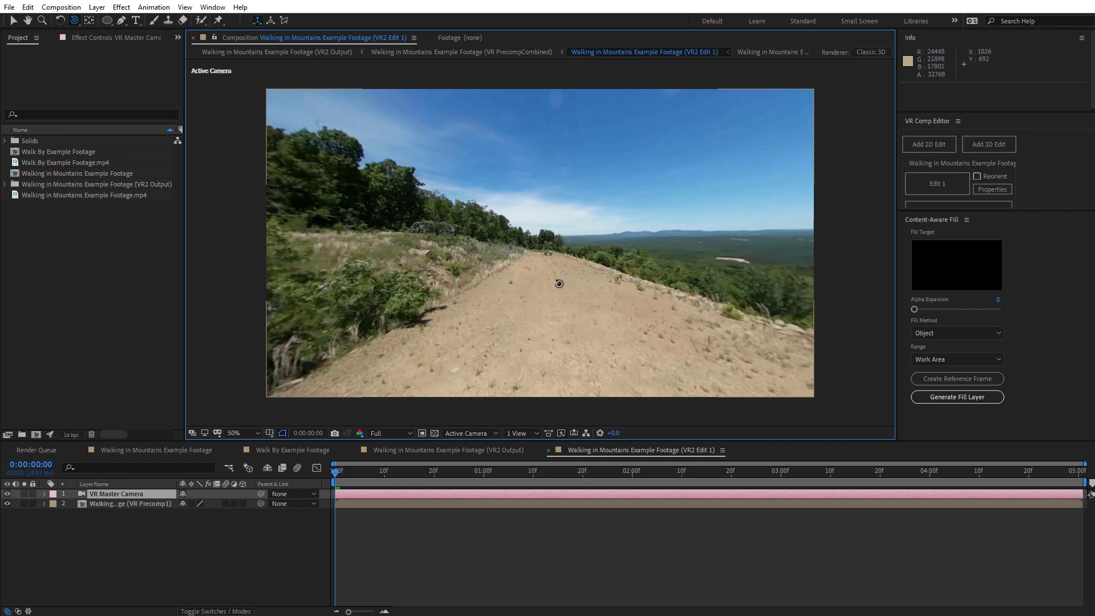
Tilt the VR Master Camera straight down to about 266.5°, 359.6°, 6.0°, onto the operator.
drag(560, 285, 549, 211)
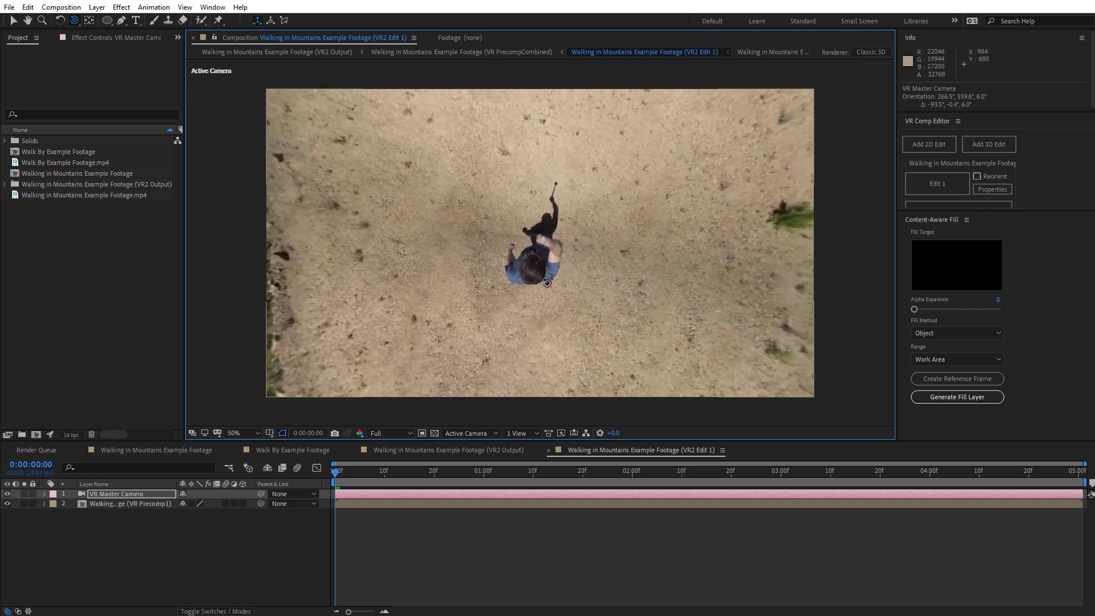
Draw a closed Pen mask around the camera operator on the footage precomp layer.
click(122, 20)
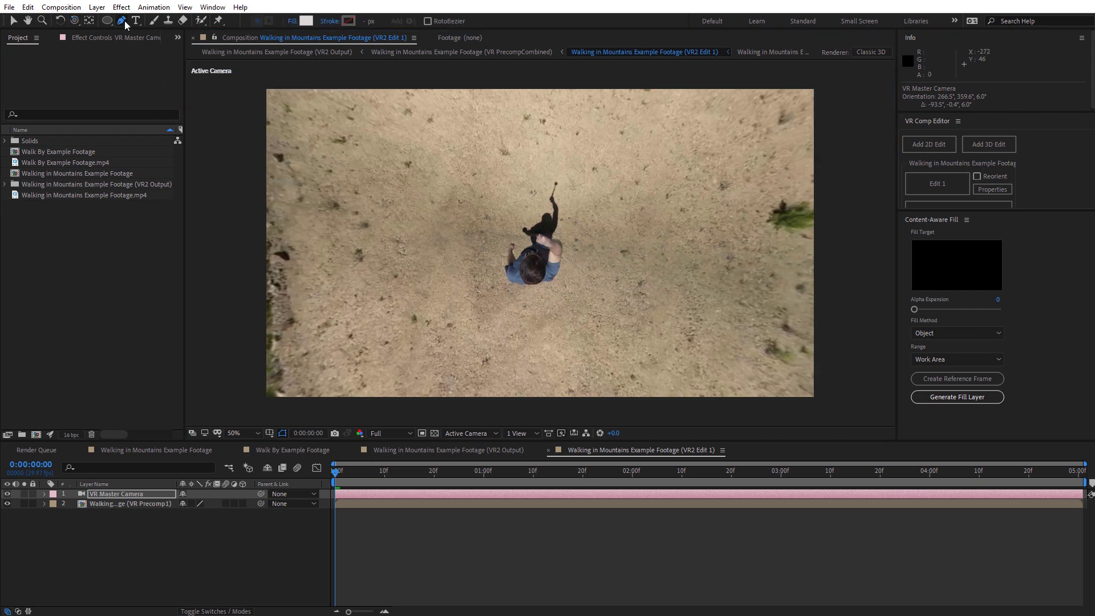
click(140, 503)
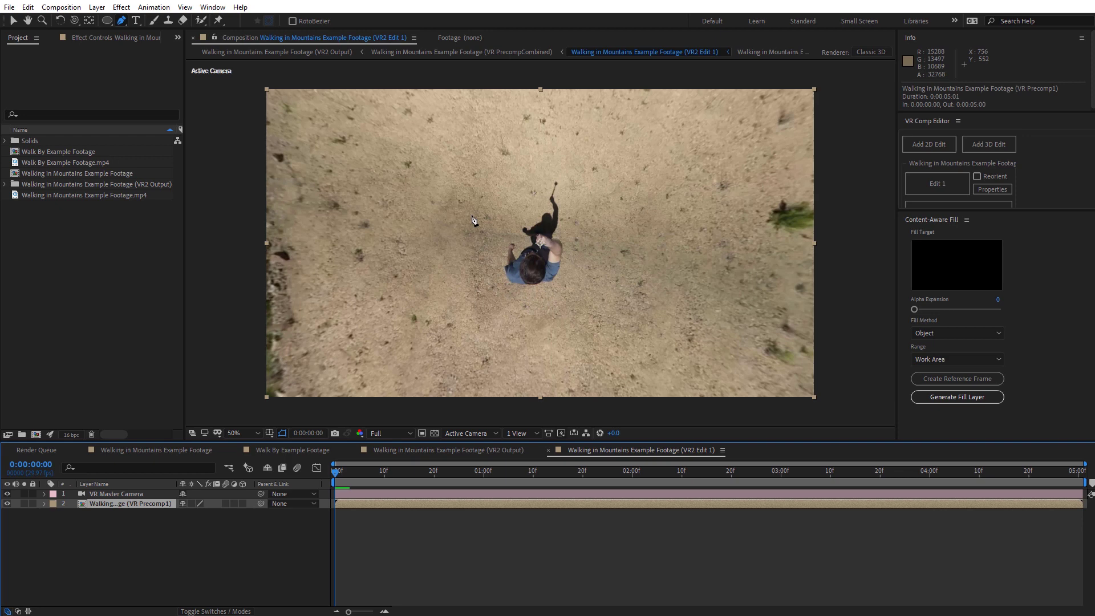
click(485, 281)
click(492, 240)
click(512, 197)
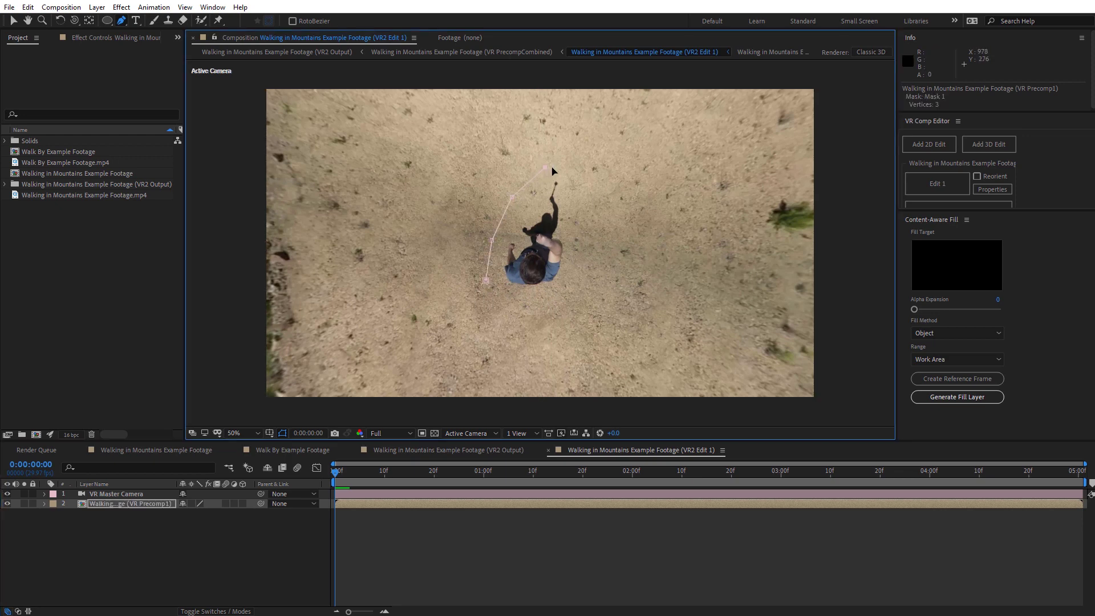
click(580, 251)
click(573, 291)
click(531, 303)
click(486, 281)
Set Mask 1's mode to None so the full footage stays visible.
key(m)
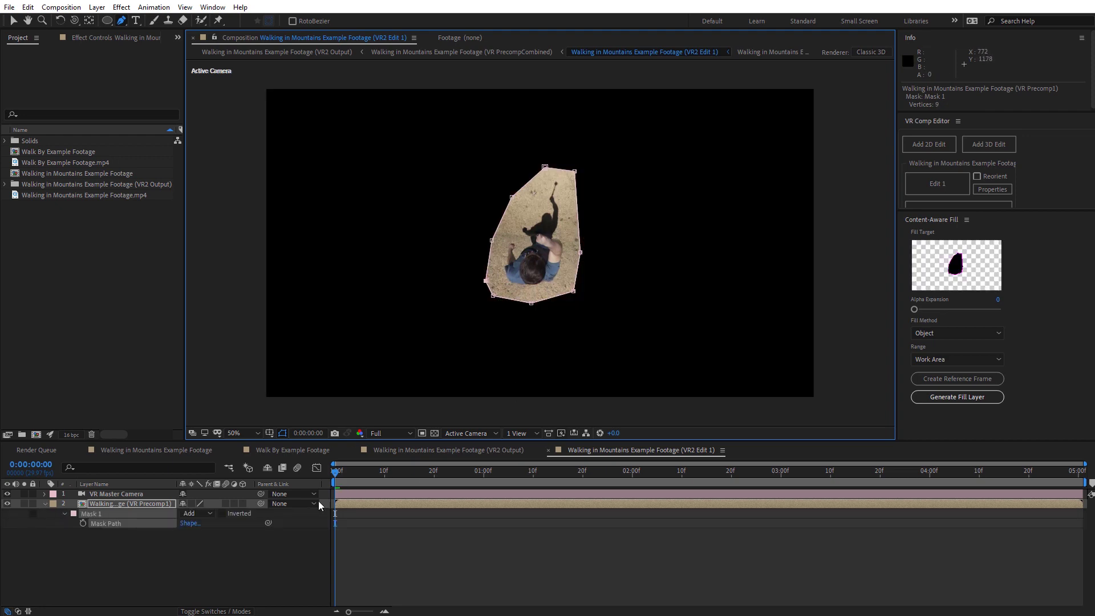
click(205, 514)
click(227, 526)
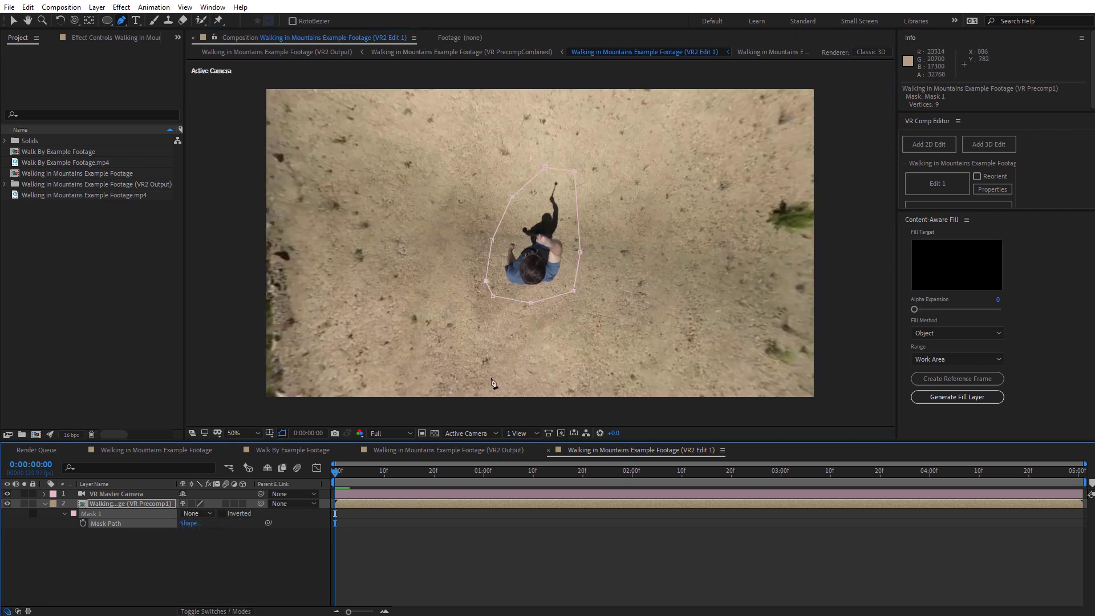
At 0:00:02:09, drag Mask 1's right vertex outward to keep enclosing the operator's arm.
drag(335, 473, 676, 488)
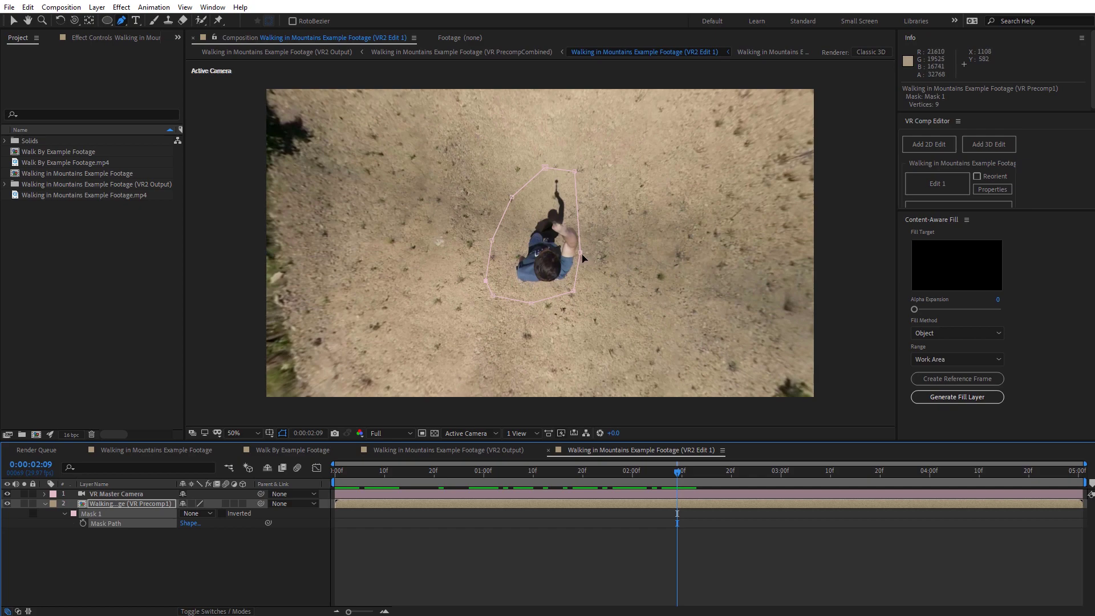
drag(581, 252, 586, 252)
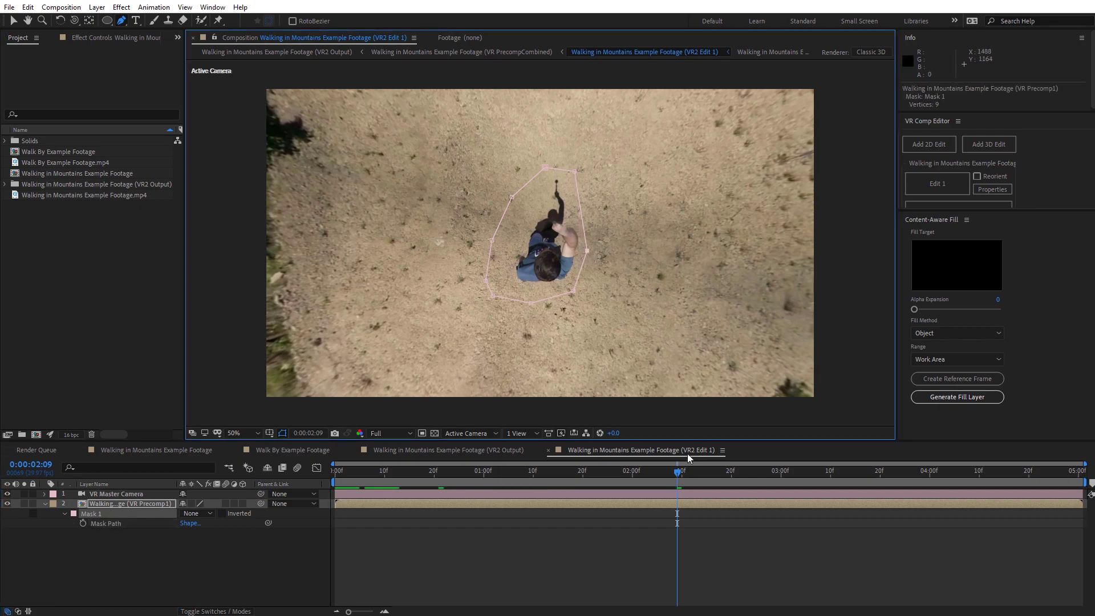
click(687, 471)
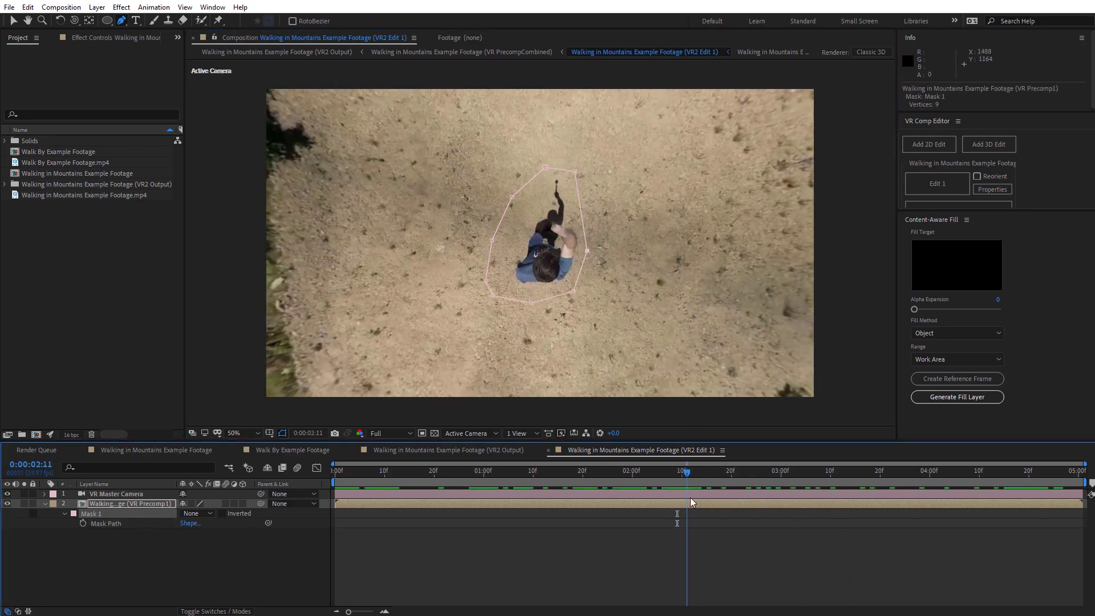
click(207, 512)
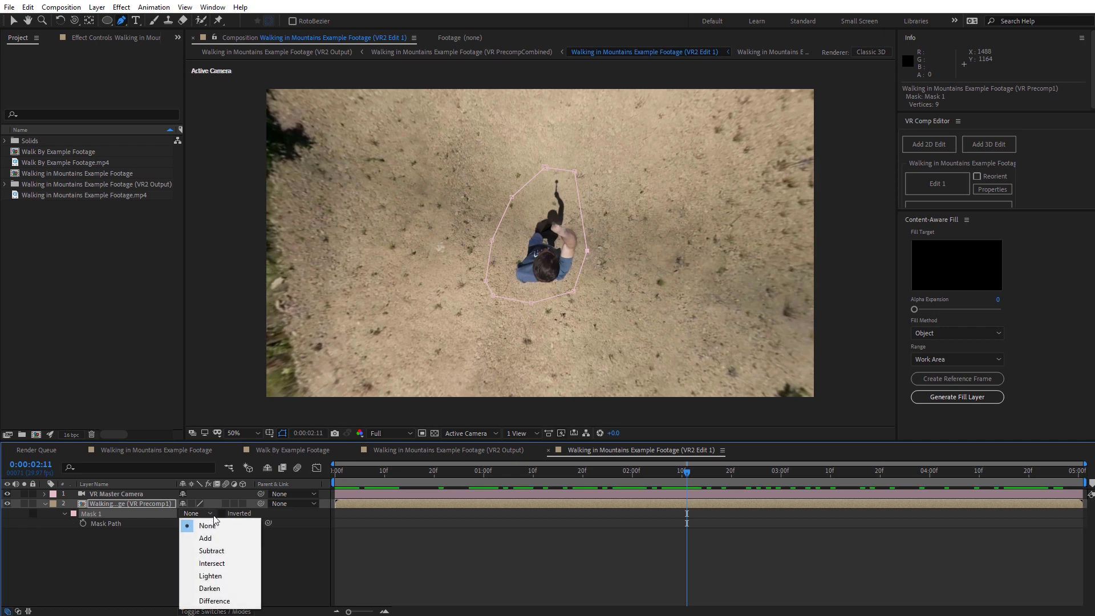
Set Mask 1 to Subtract to cut the operator out of the footage.
click(222, 551)
key(v)
click(262, 548)
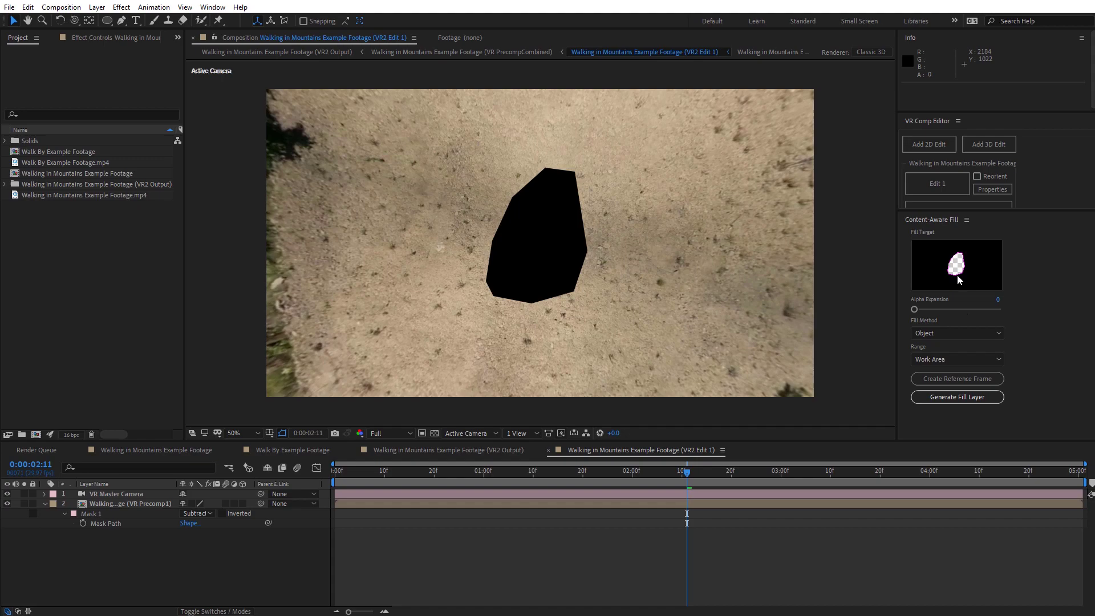
Feather Mask 1 to 36 pixels and generate the Content-Aware Fill layer Fill [000-150].png.
click(958, 397)
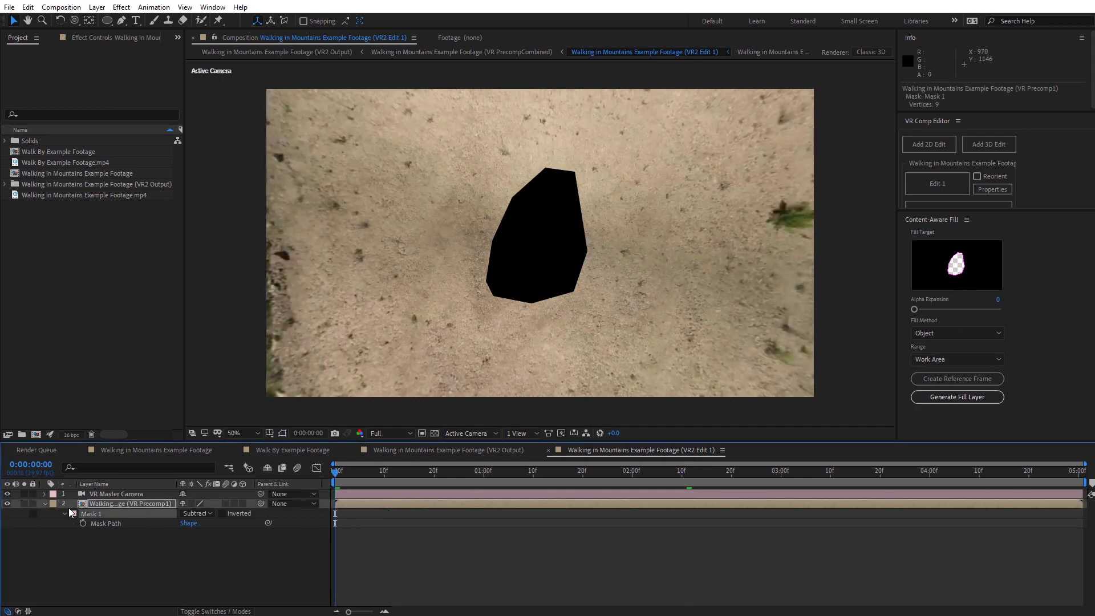
key(m)
key(m)
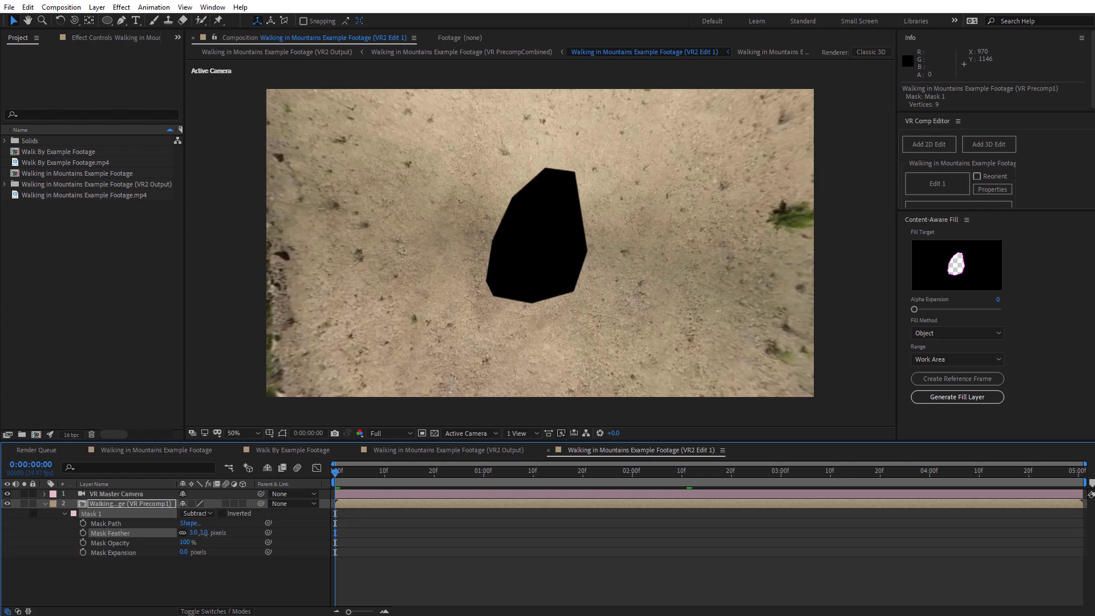
drag(204, 535, 223, 535)
drag(365, 473, 338, 468)
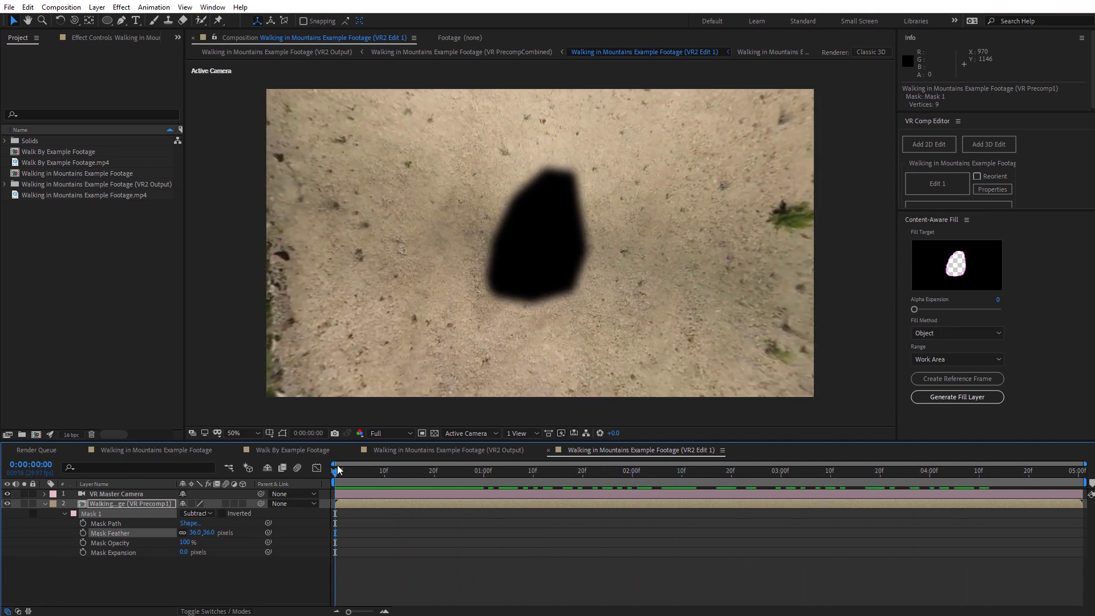
click(944, 397)
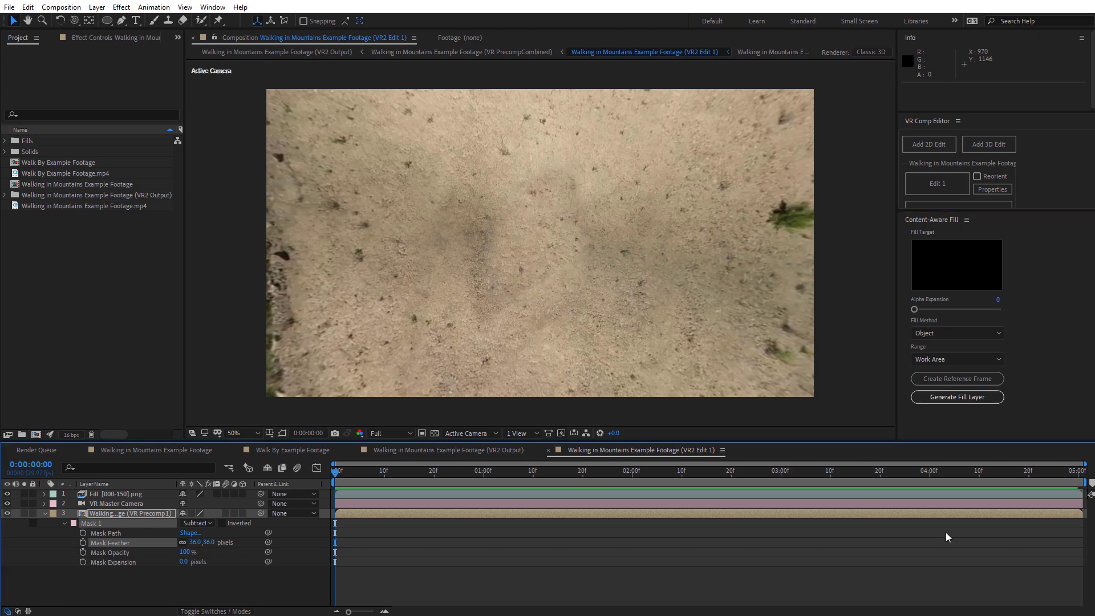
RAM-preview VR2 Edit 1 to confirm the ground shows no operator, then stop near the start.
key(space)
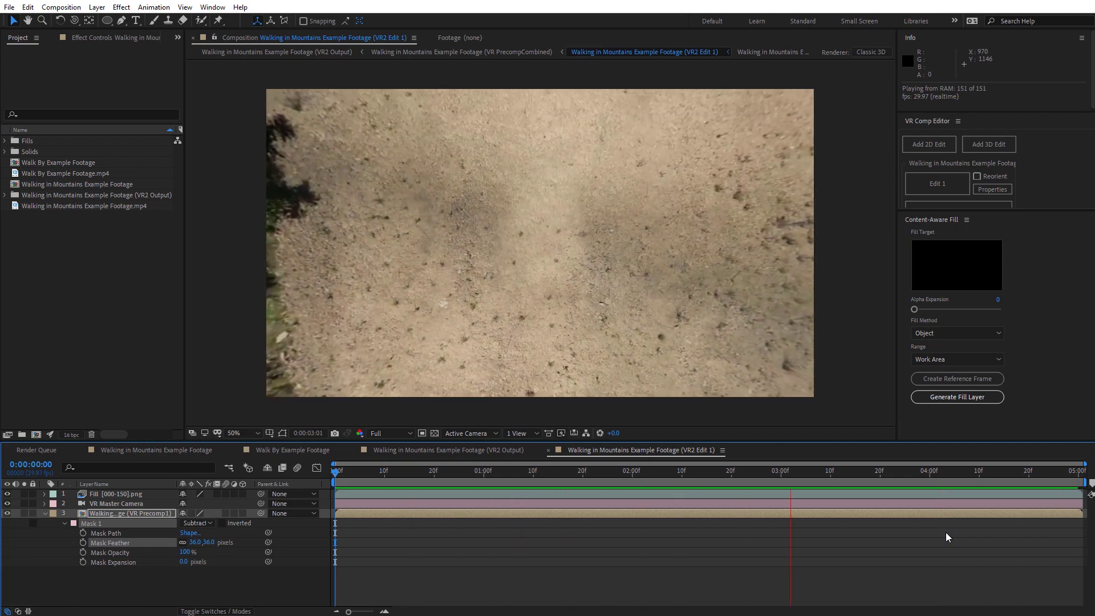
mouse_move(388, 473)
mouse_down()
mouse_move(354, 477)
mouse_move(390, 476)
mouse_up()
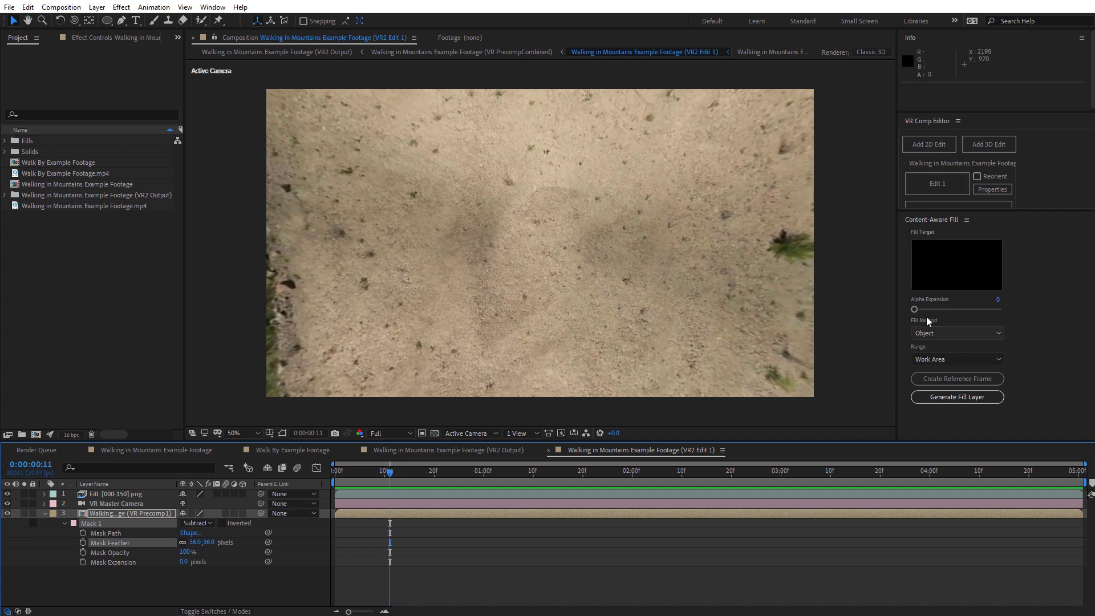
drag(395, 480, 557, 417)
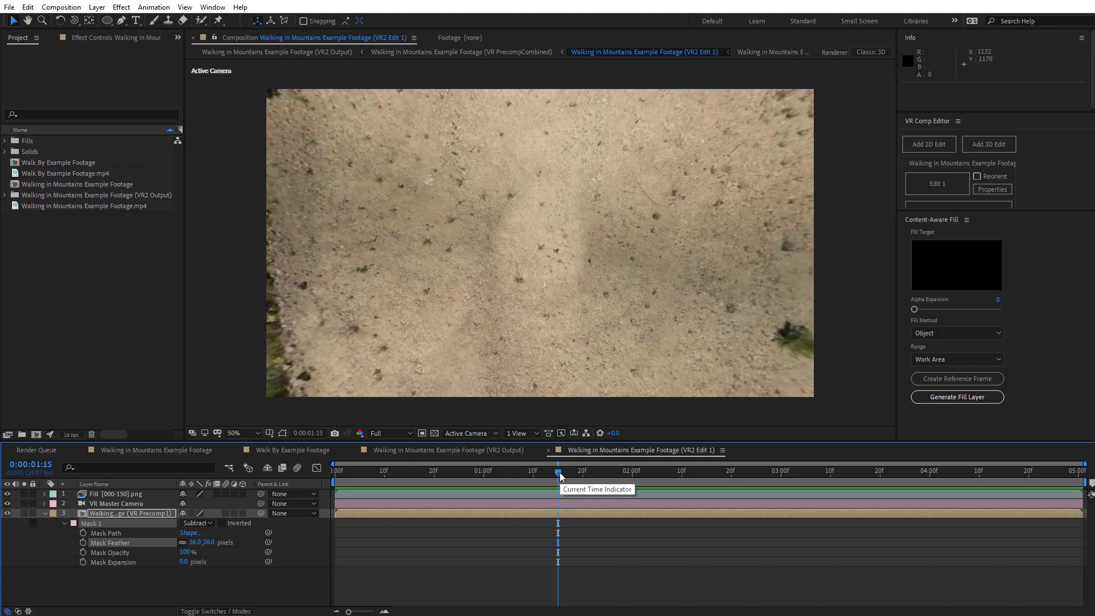
drag(560, 472, 978, 491)
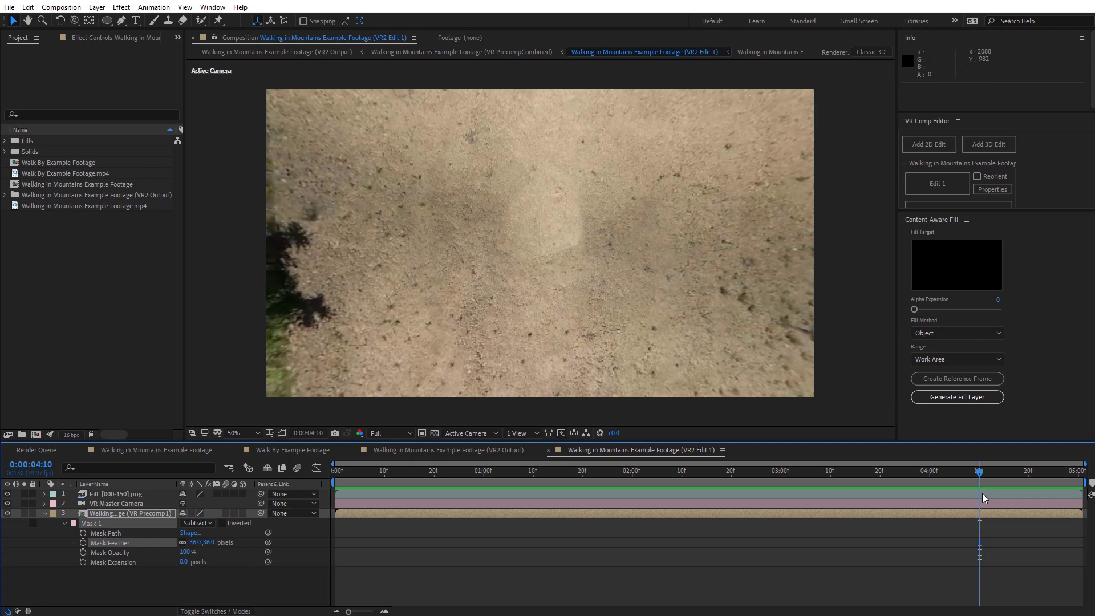
Set the VR2 Edit 1 work area to 0:00:00:07–0:00:04:23 and review its final frames.
drag(981, 472, 954, 472)
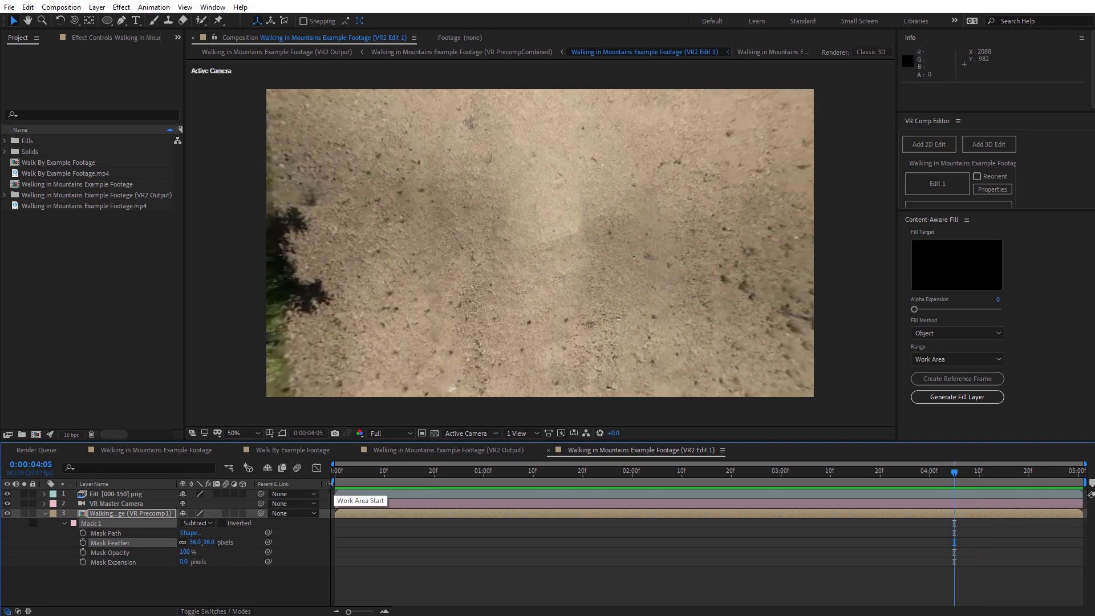
drag(332, 483, 404, 483)
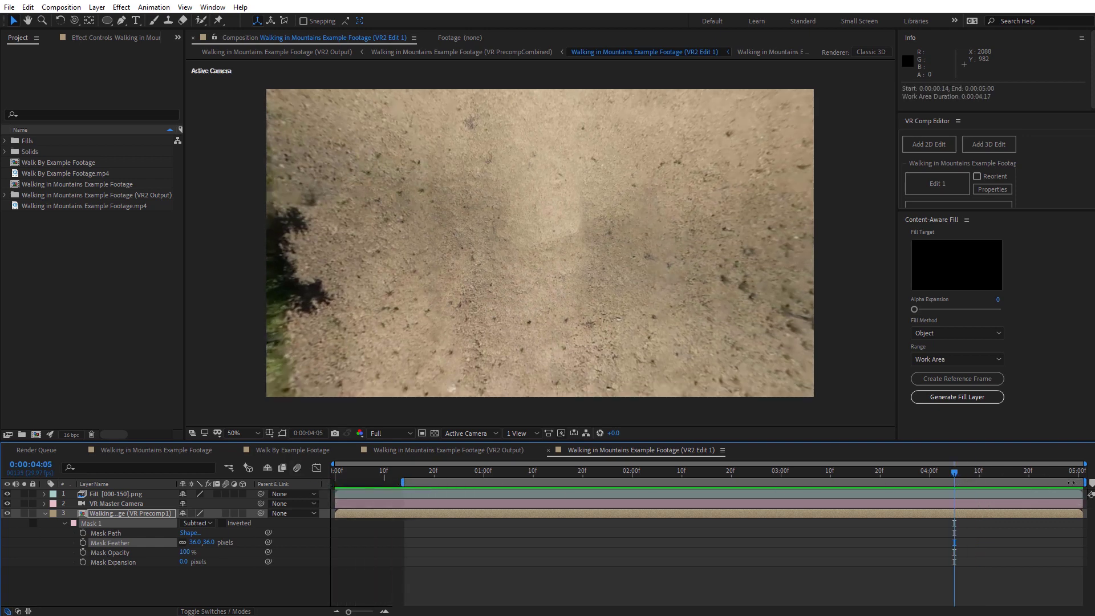
drag(1071, 483, 1049, 482)
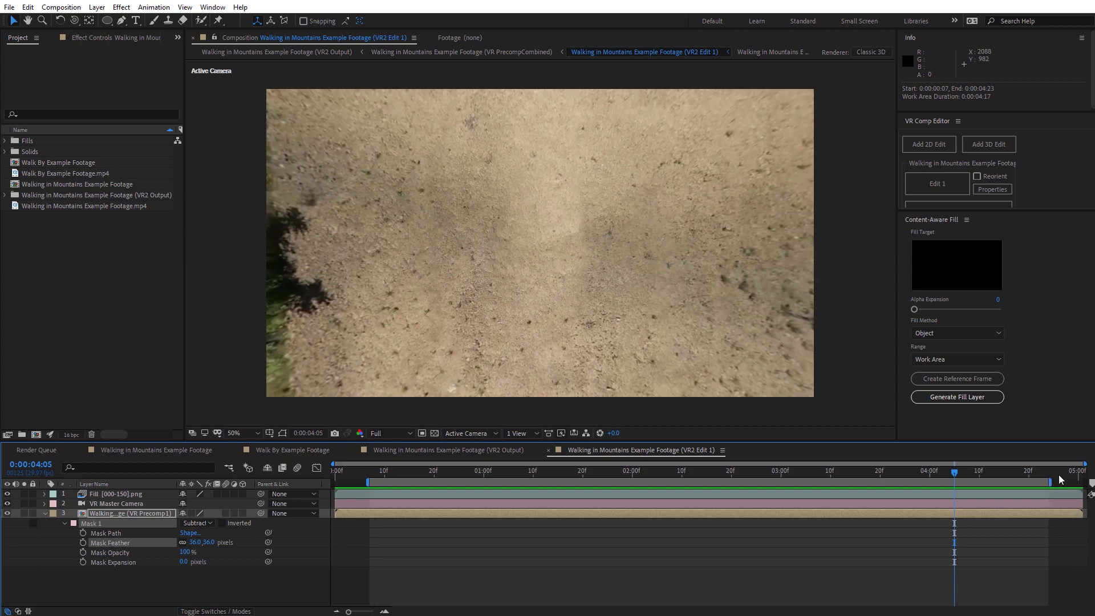
drag(957, 470, 726, 471)
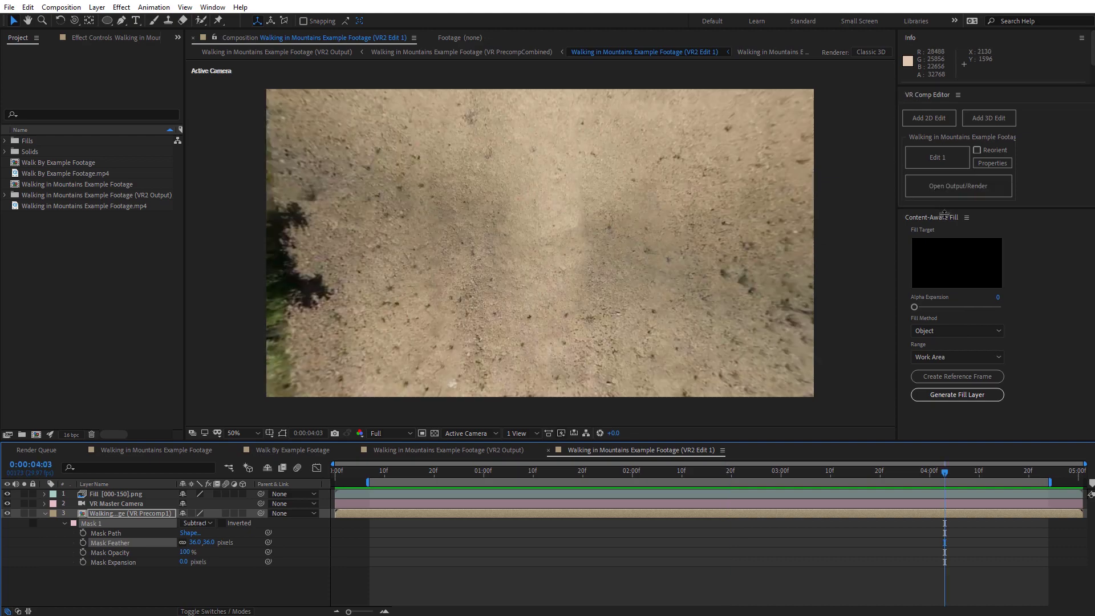
Widen the VR Comp Editor panel and open the VR2 Output equirectangular composition.
drag(944, 214, 944, 231)
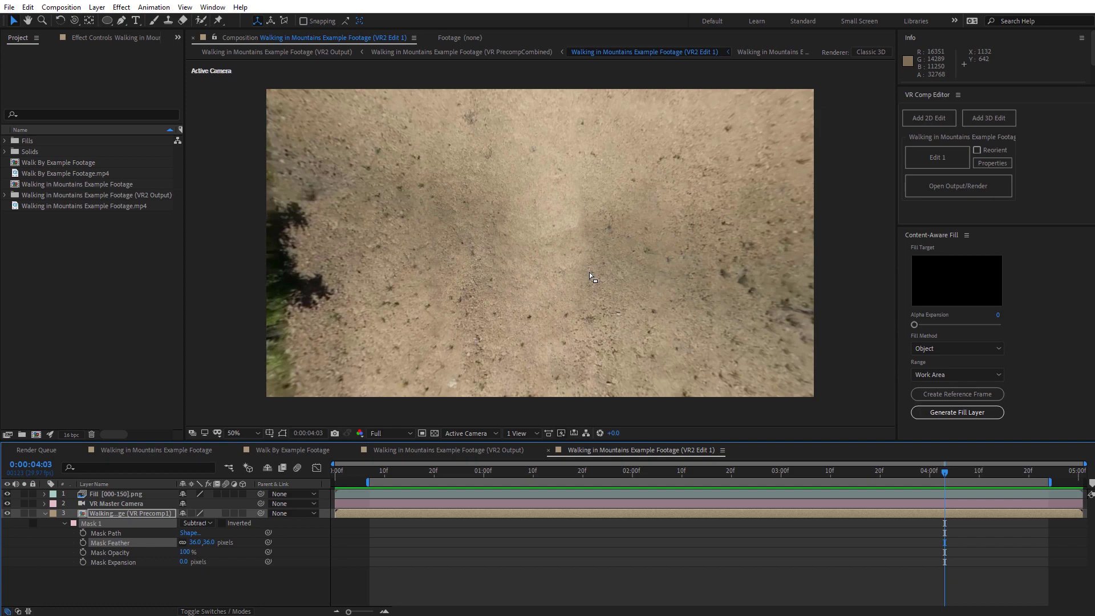
click(973, 186)
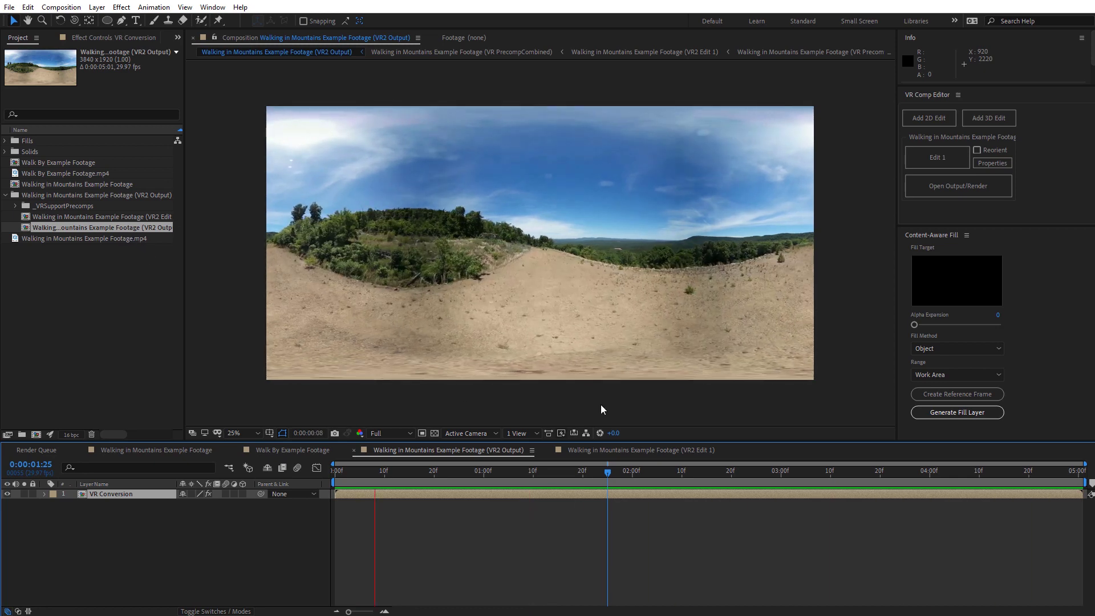
Return to Walk By Example Footage, stop playback, and scrub ahead following the walker.
key(shift+comma)
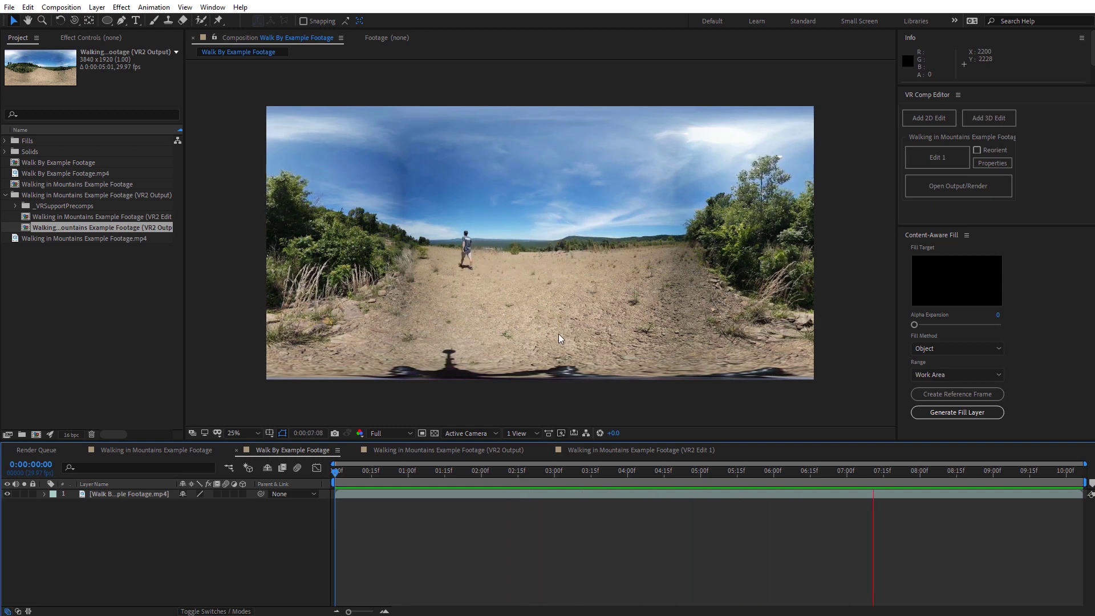
key(space)
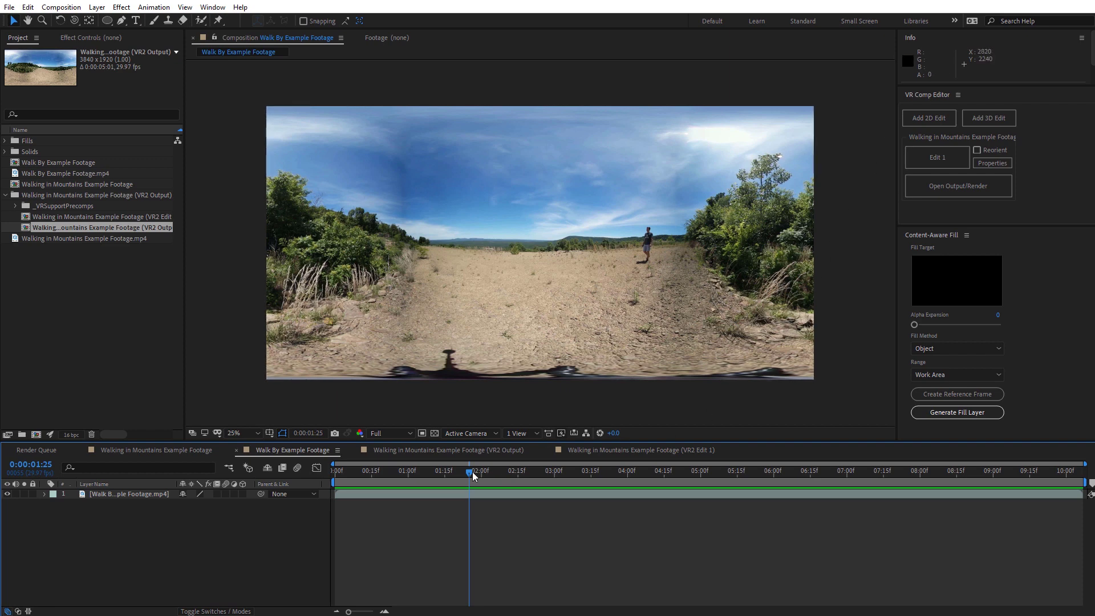
drag(473, 472, 530, 455)
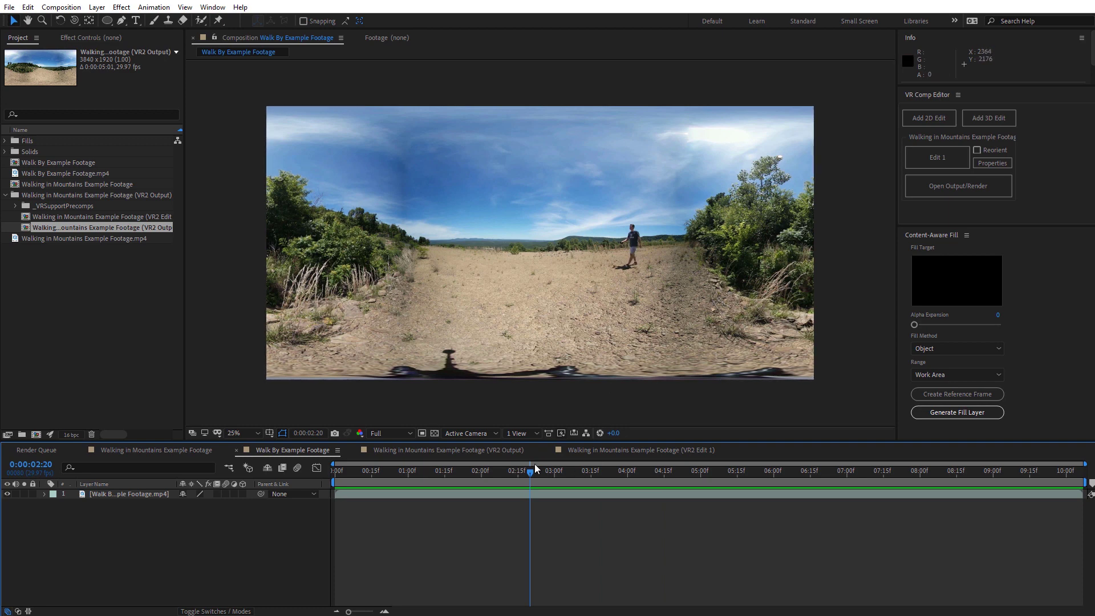
drag(535, 464, 642, 448)
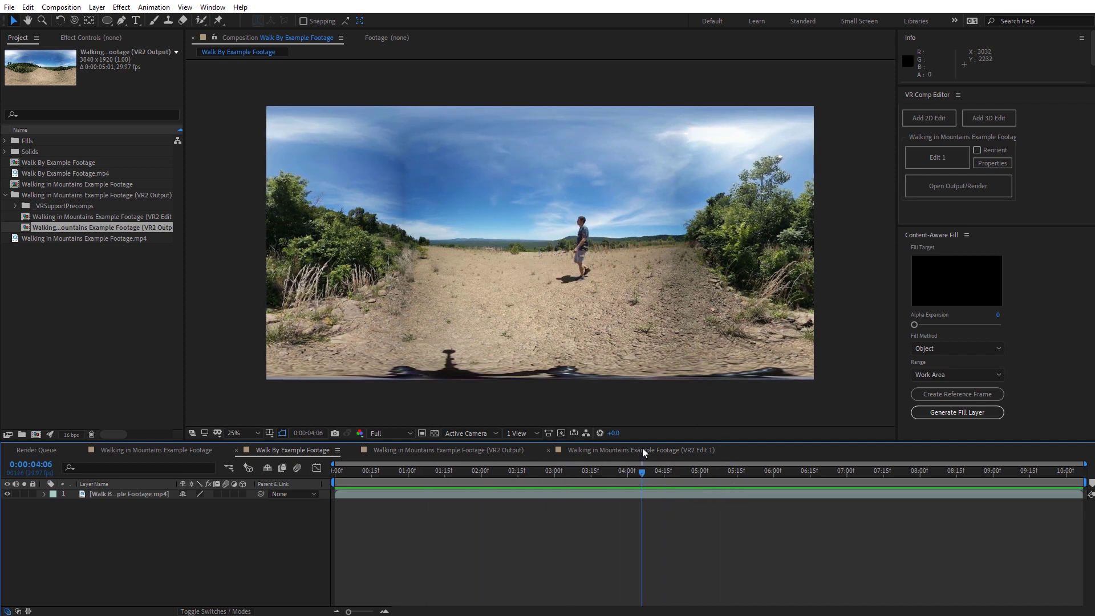
Show layer 1's Mask 1 path keyframes at 50% zoom and scrub to verify tracking.
click(153, 497)
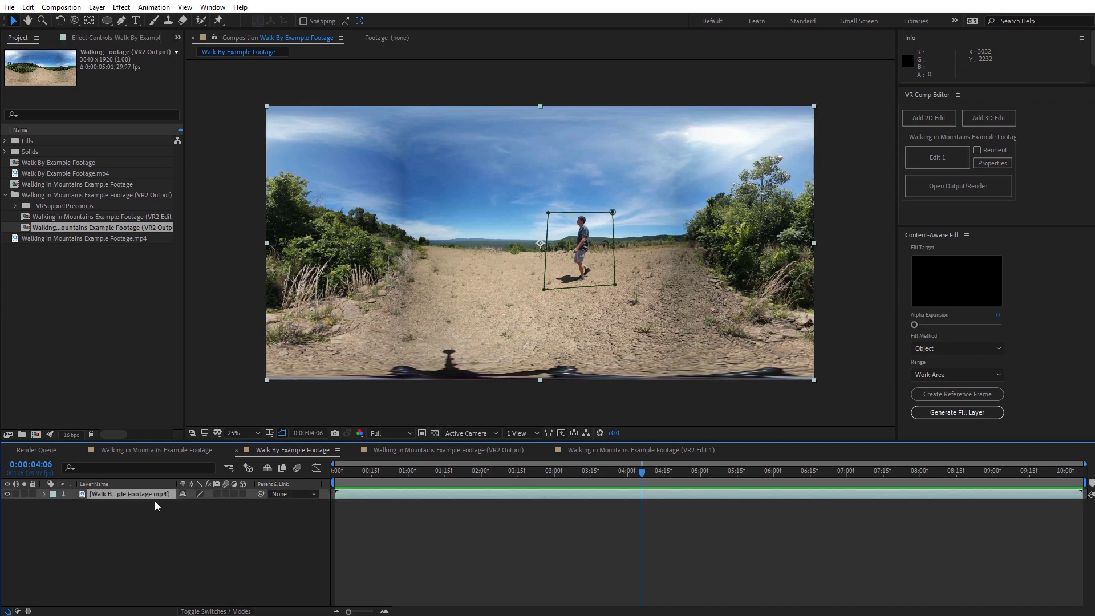
key(m)
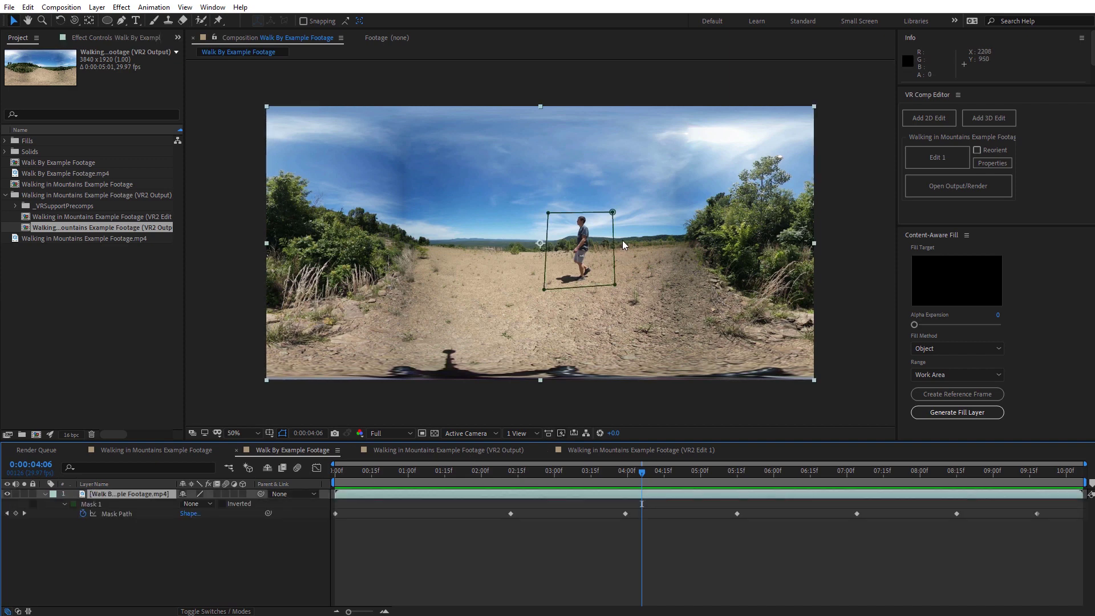
key(period)
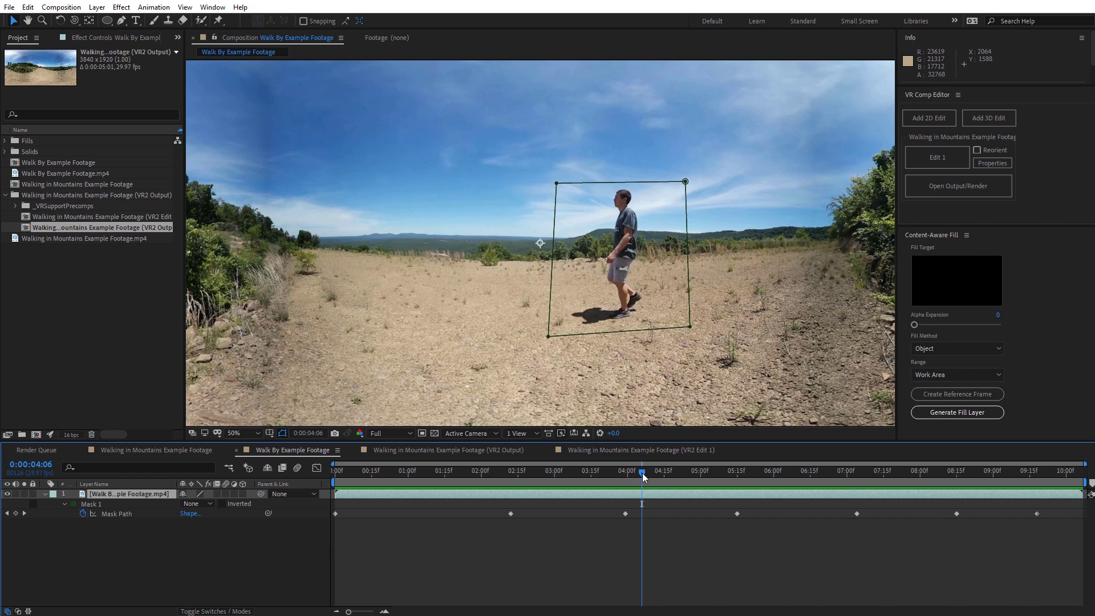
drag(642, 473, 718, 492)
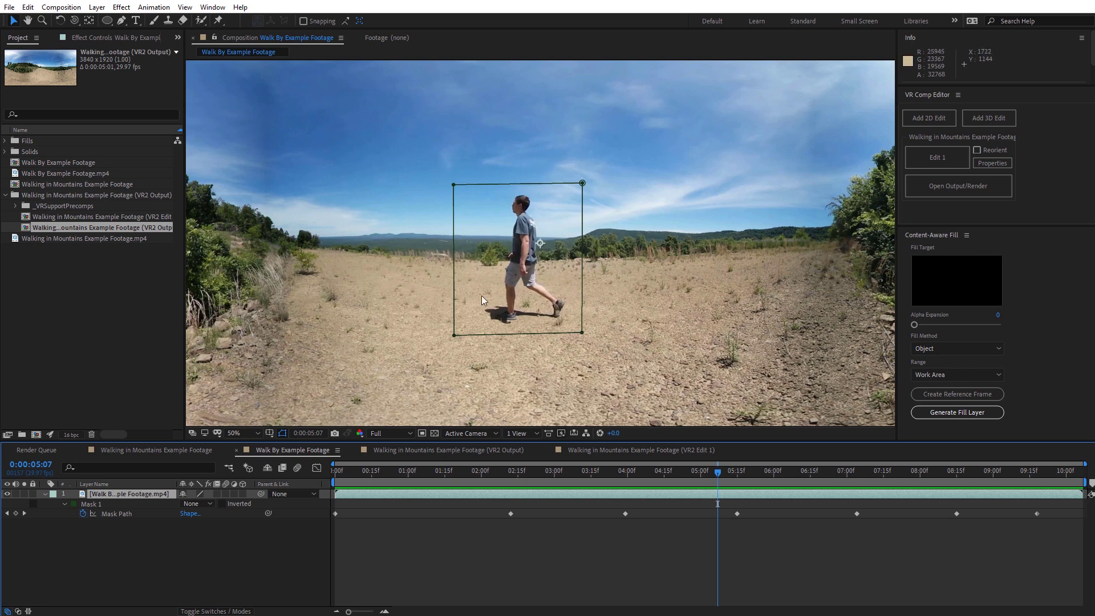
drag(717, 472, 859, 518)
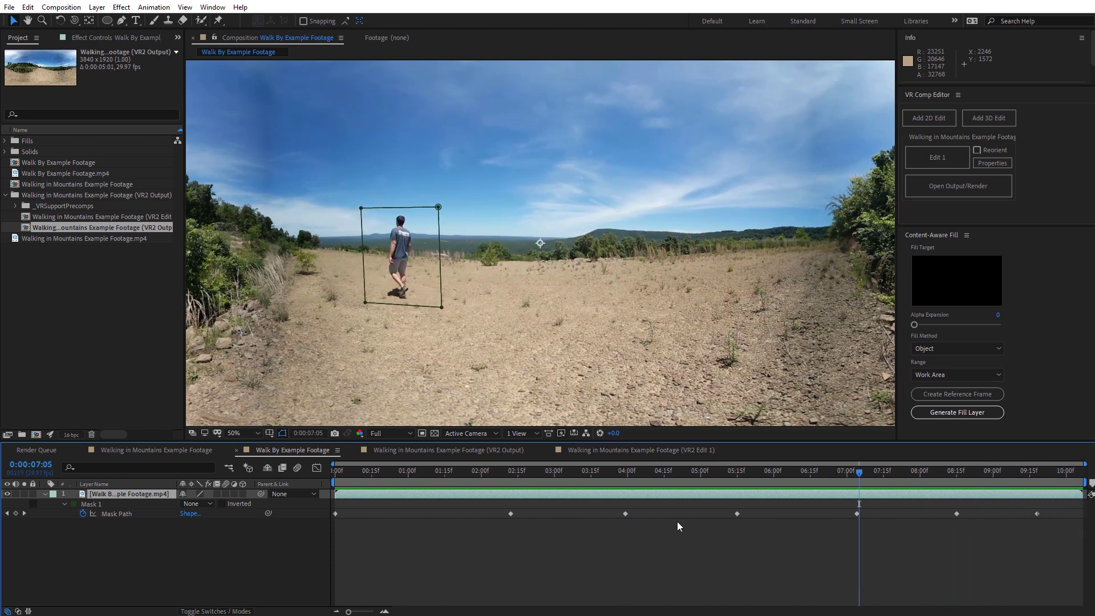
Set Mask 1 to Subtract and generate the Fill [000-306].png Content-Aware Fill layer.
click(209, 505)
click(216, 542)
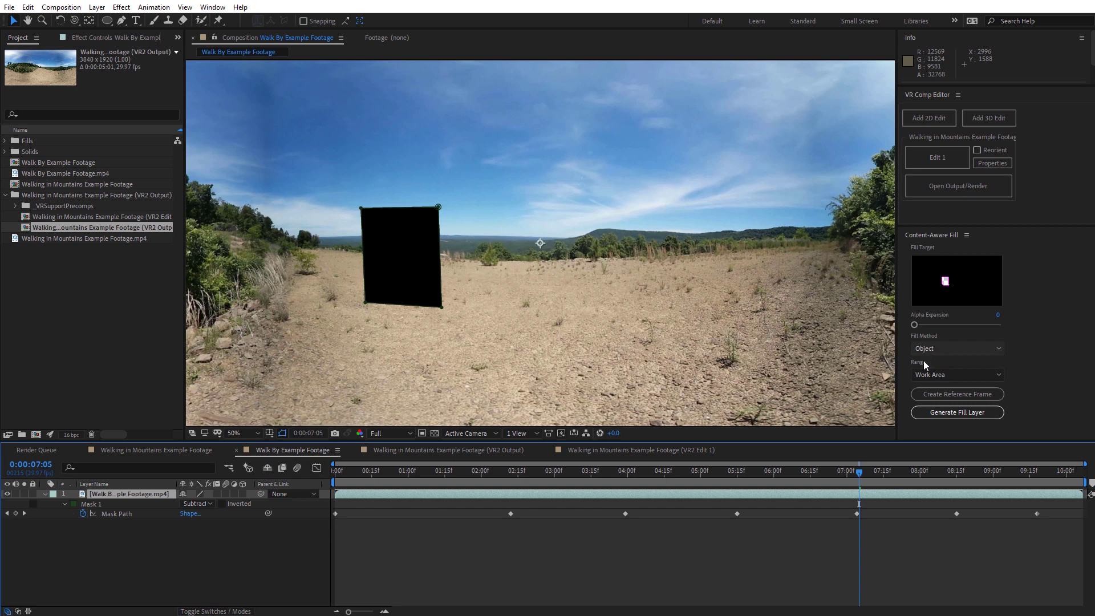
click(963, 417)
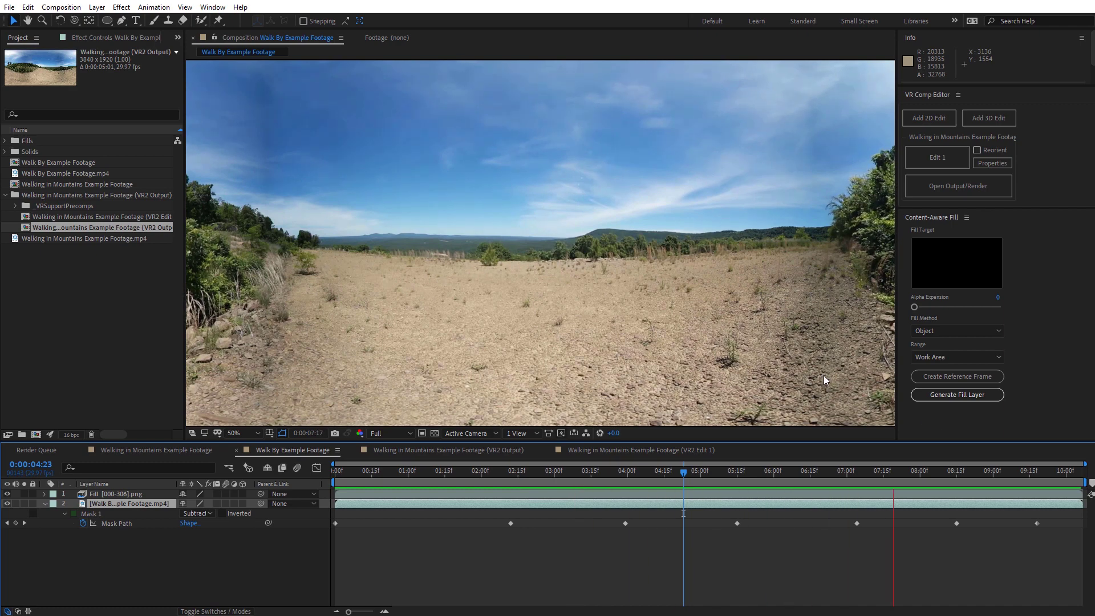
click(749, 470)
drag(749, 470, 476, 478)
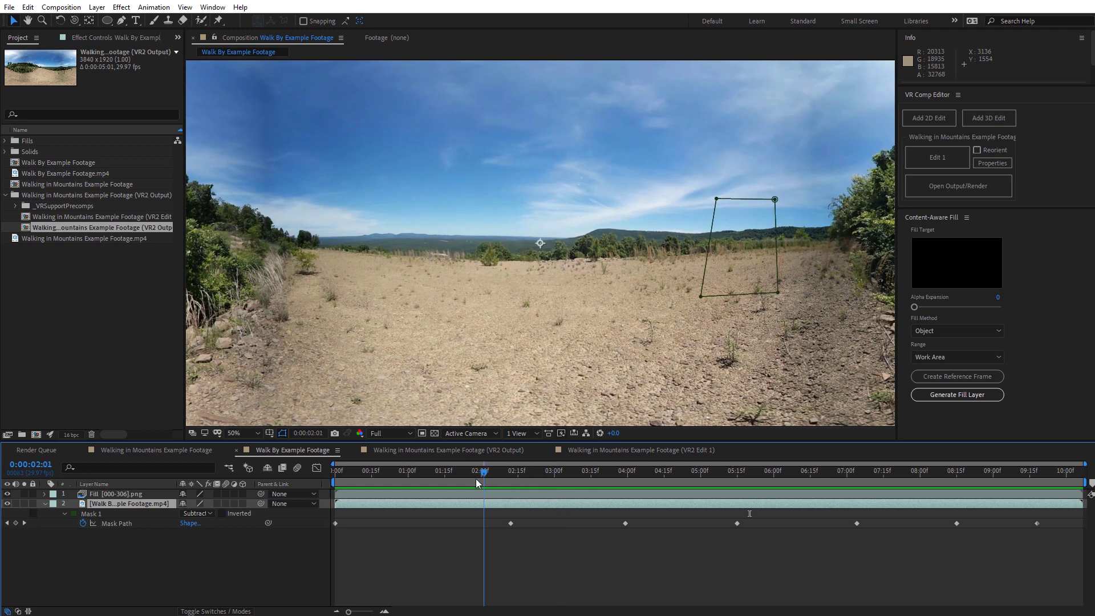
click(24, 494)
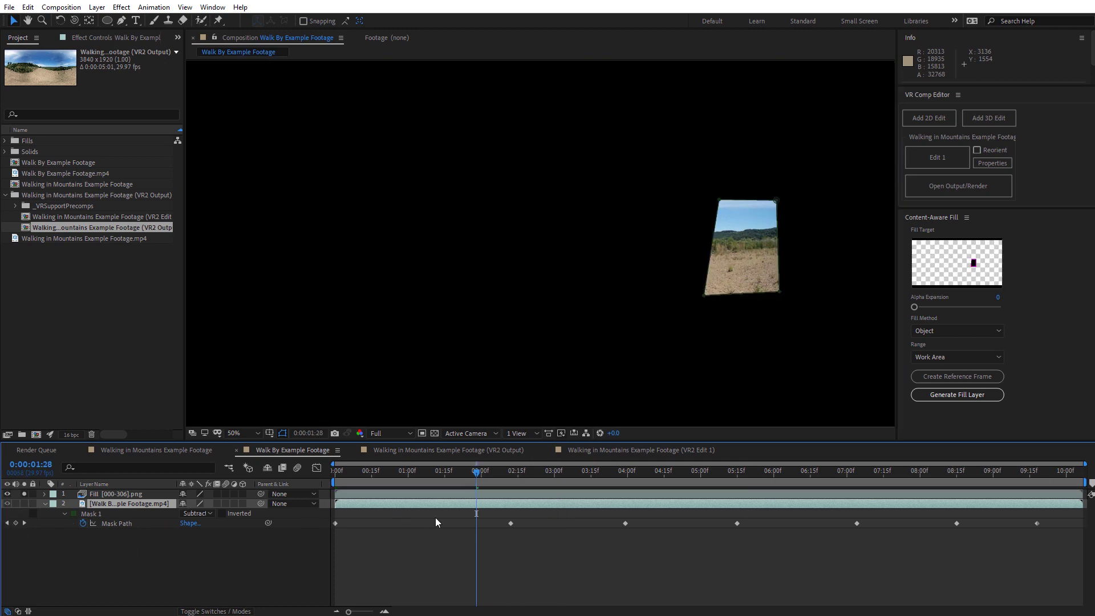
drag(478, 478, 518, 492)
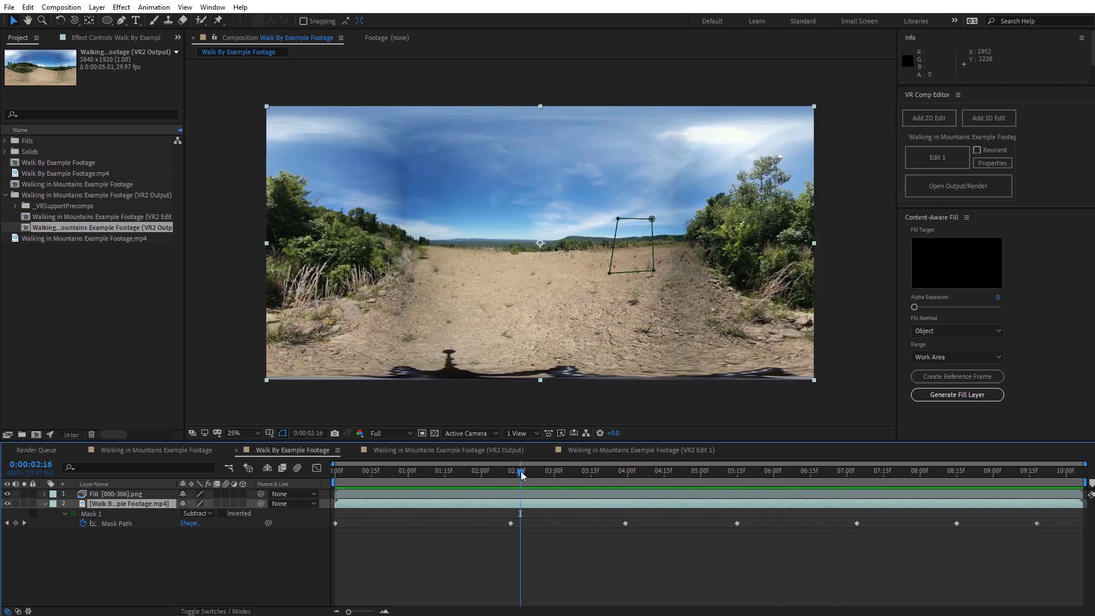
drag(521, 471, 572, 446)
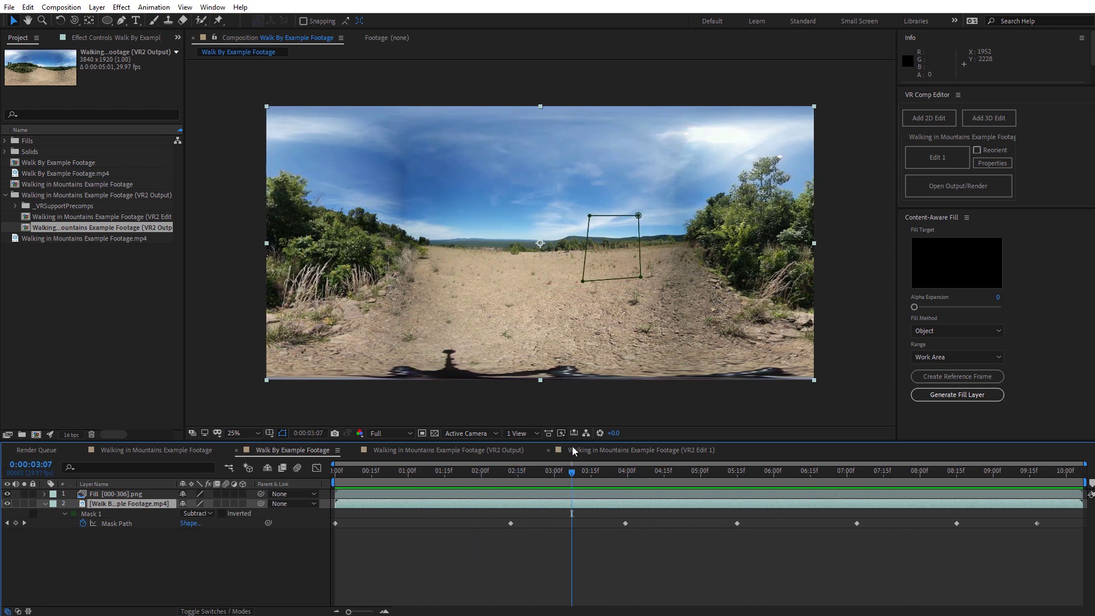